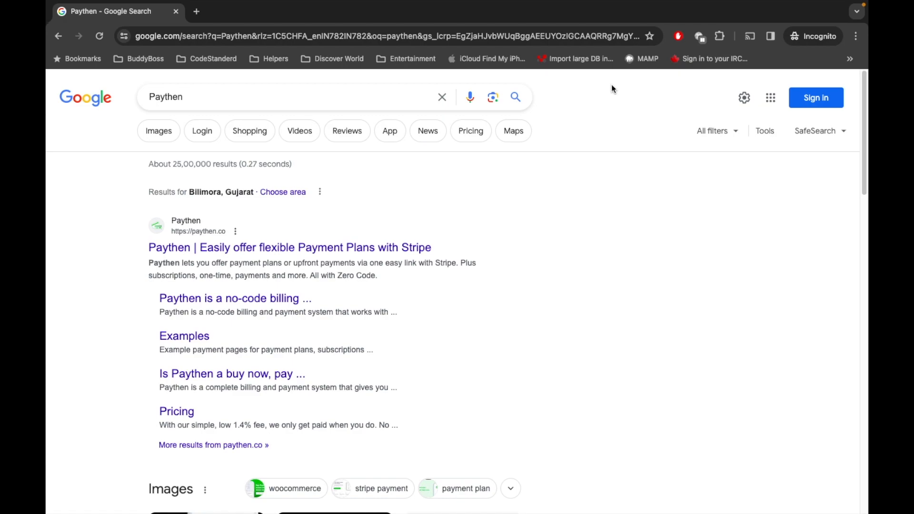
Step: Open the Paythen website, log in with the saved email and password with Remember me enabled, and choose to connect Stripe in test mode
left_click(217, 248)
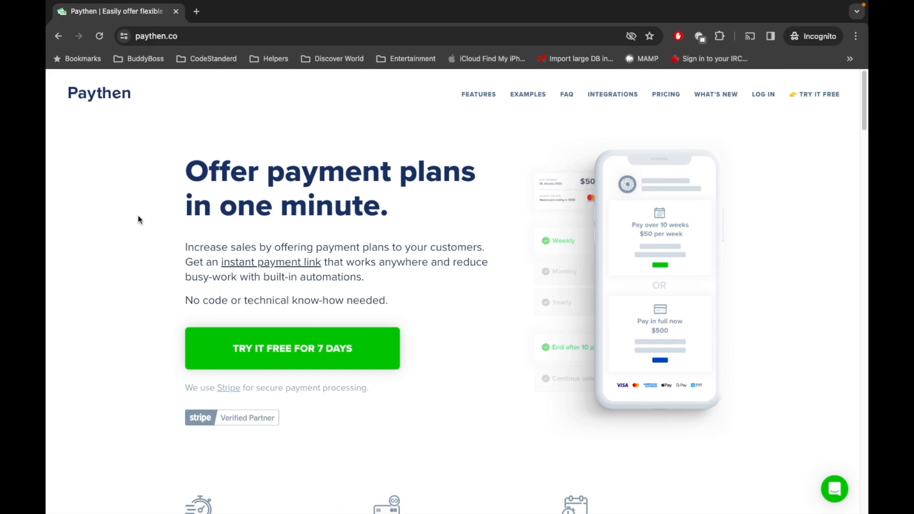
left_click(762, 94)
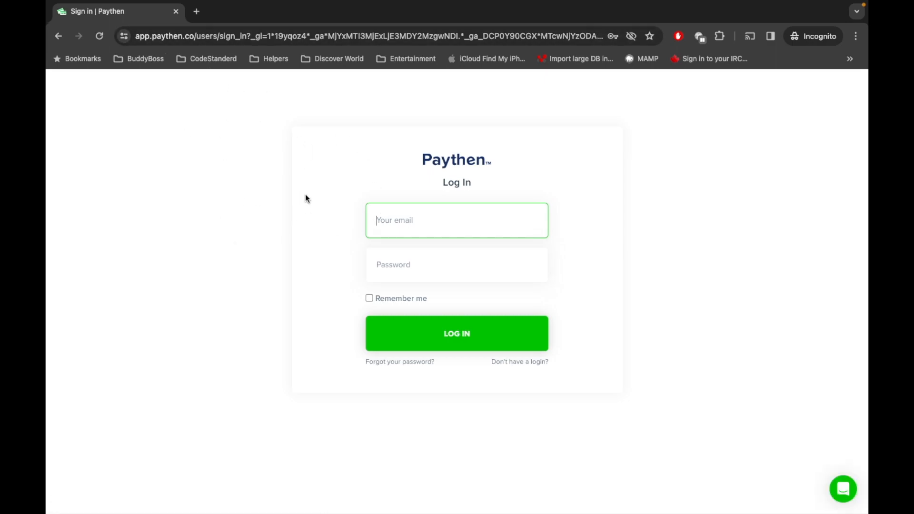
left_click(406, 226)
left_click(462, 255)
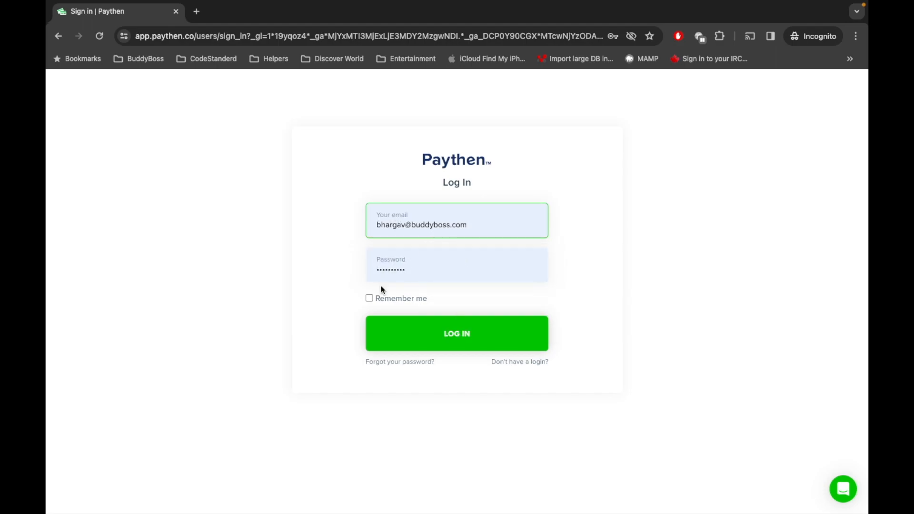
left_click(370, 298)
left_click(400, 335)
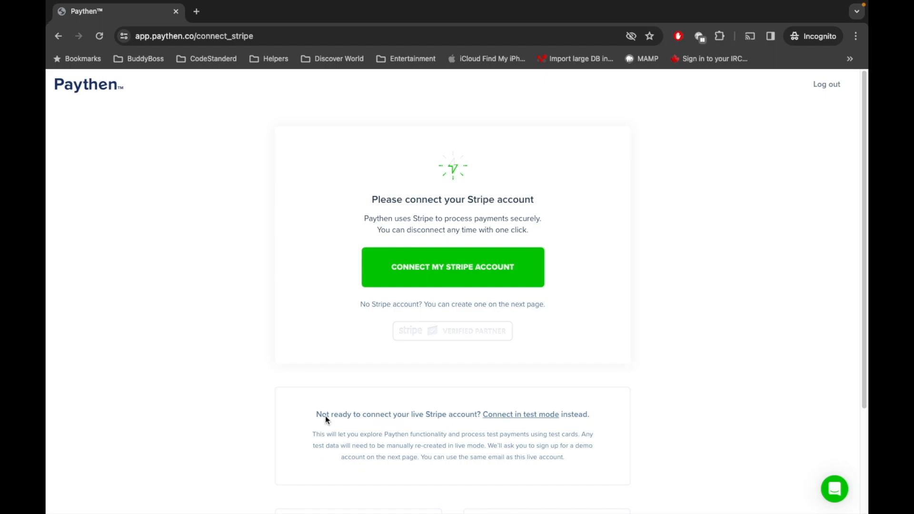
left_click(526, 415)
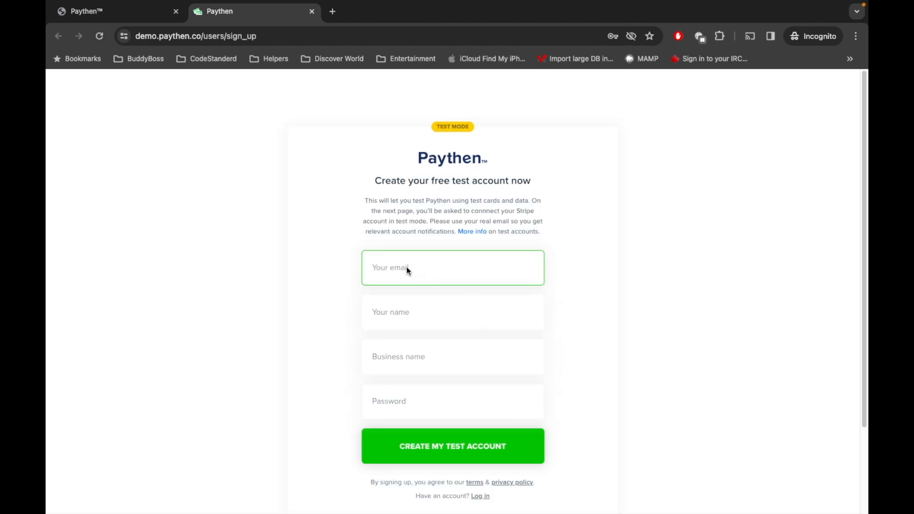
Step: Try to create a test account with the saved email, the account holder's name, business name BuddyBoss and a password
type("bh")
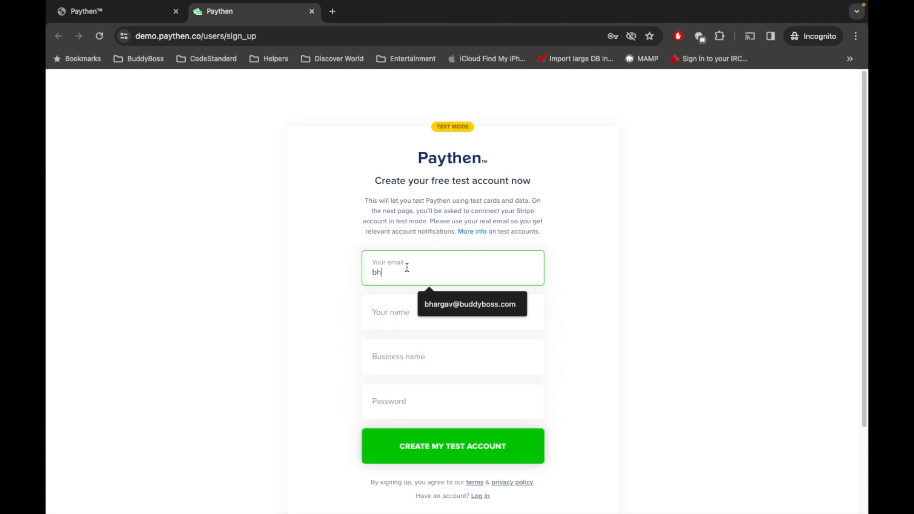
key("Down")
key("Return")
left_click(387, 309)
type("Bunty")
key("Tab")
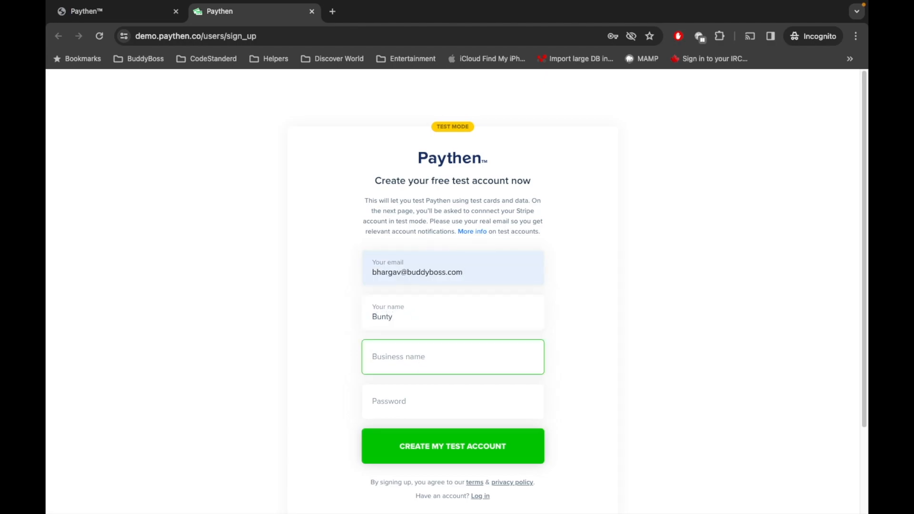
type("BuddyBoss")
key("Tab")
type("••••••••••")
key("Return")
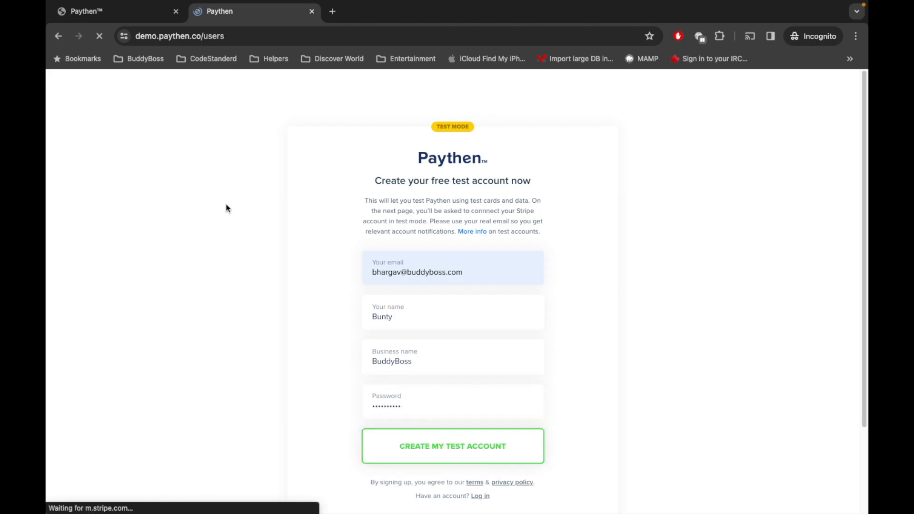
Step: Log in to the existing test-mode account with the saved email and password, with Remember me enabled
scroll(428, 251, "down", 3)
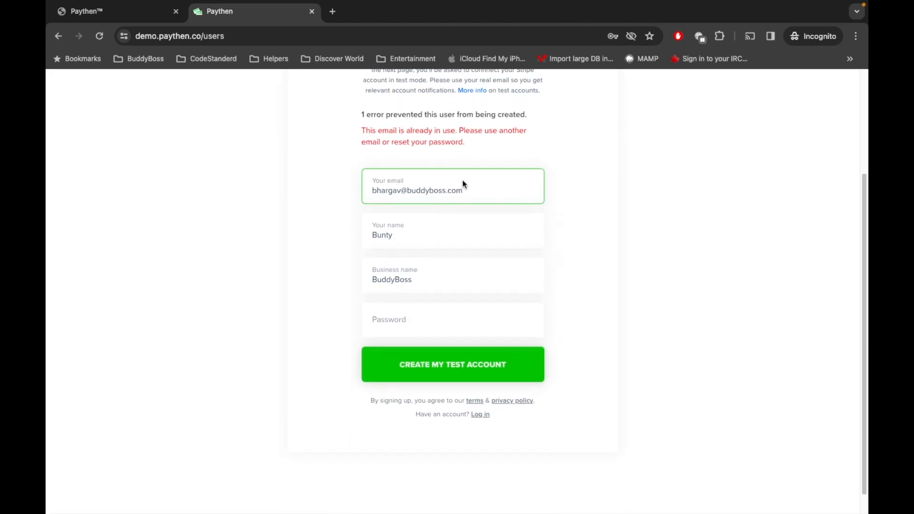
left_click(479, 418)
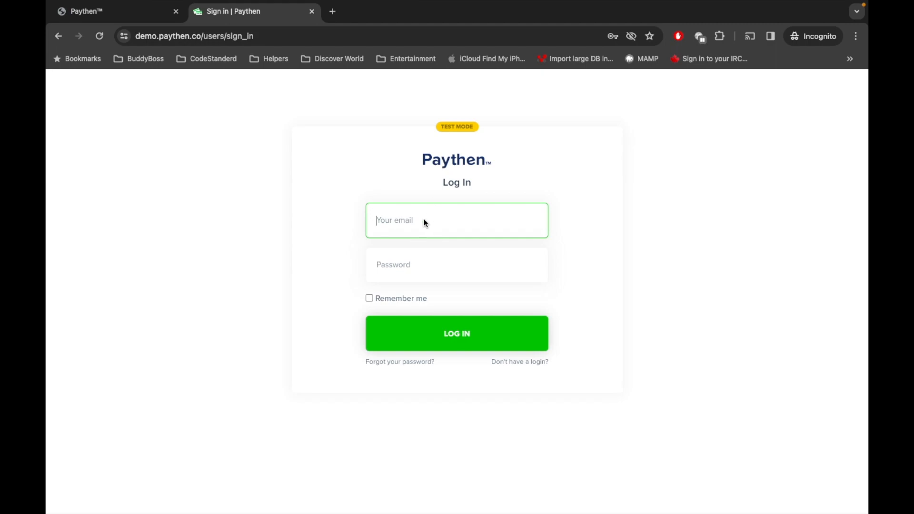
triple_click(405, 220)
left_click(404, 219)
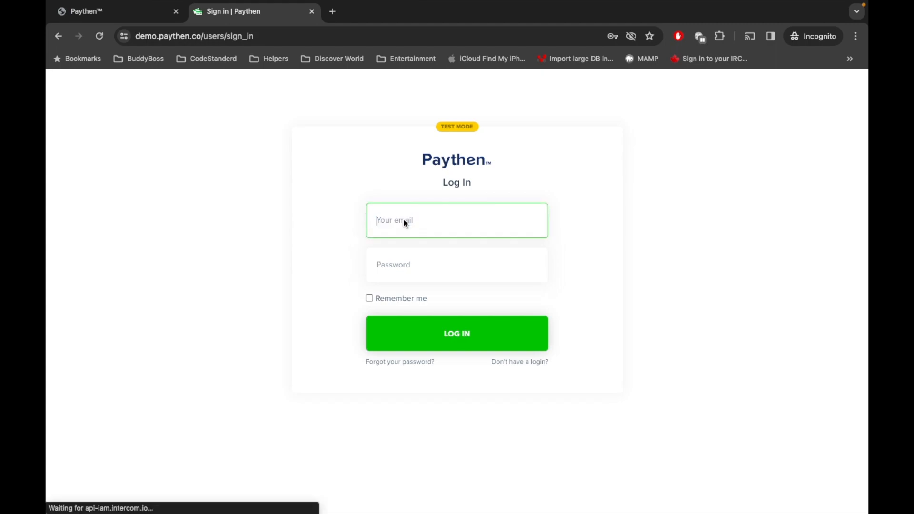
type("bh")
key("Down")
key("Return")
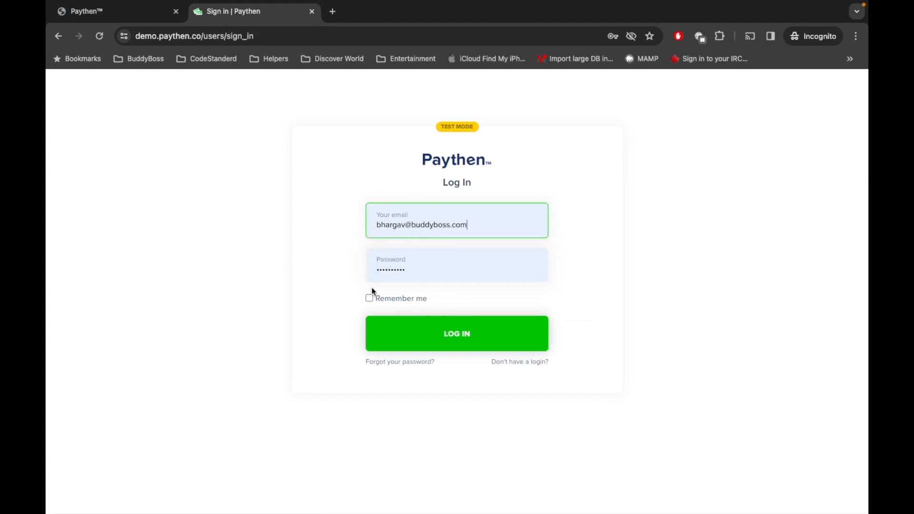
left_click(369, 299)
left_click(388, 326)
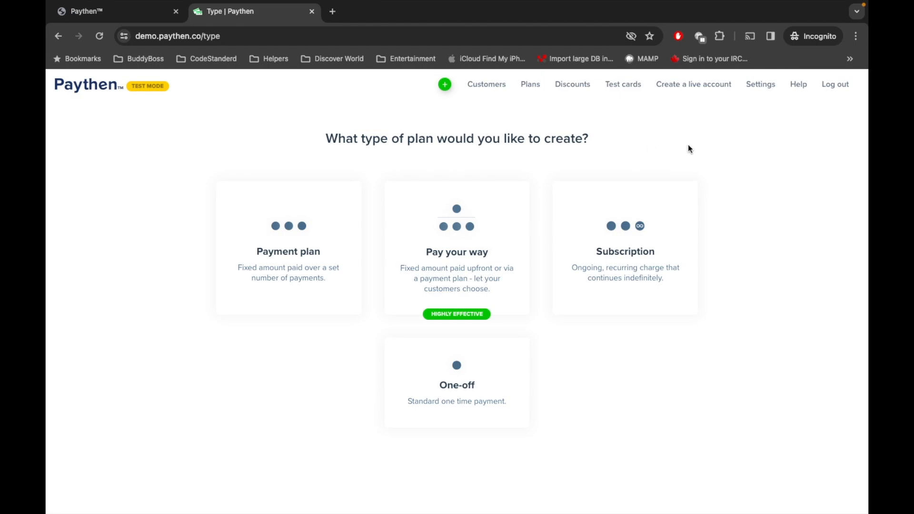
Step: Enable the WooCommerce integration in the account settings
left_click(755, 85)
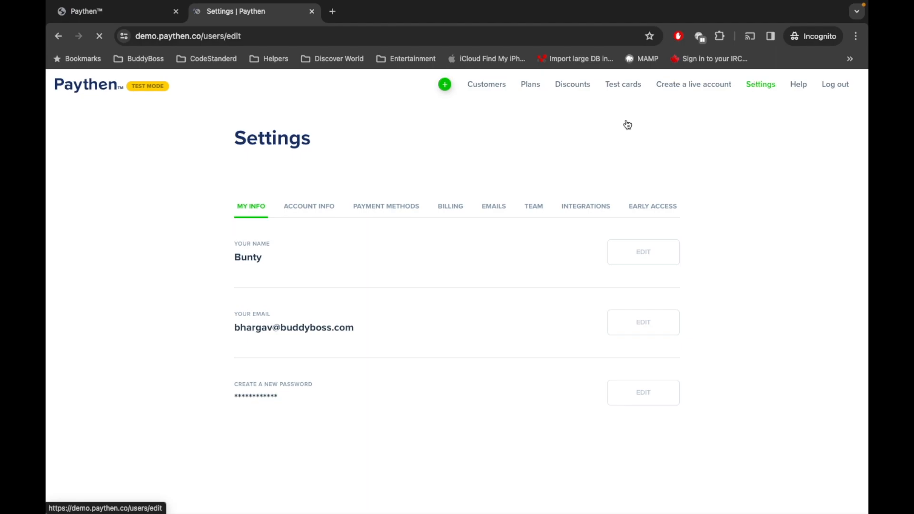
left_click(573, 207)
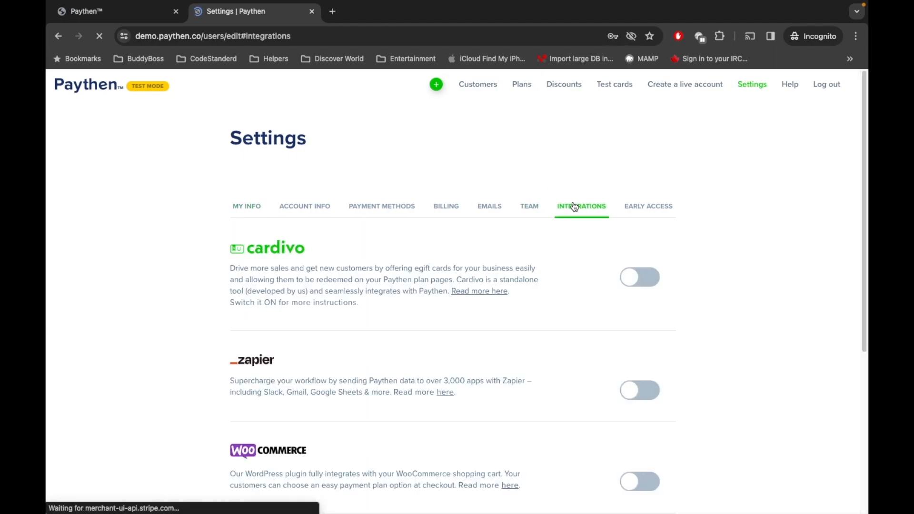
scroll(572, 202, "down", 3)
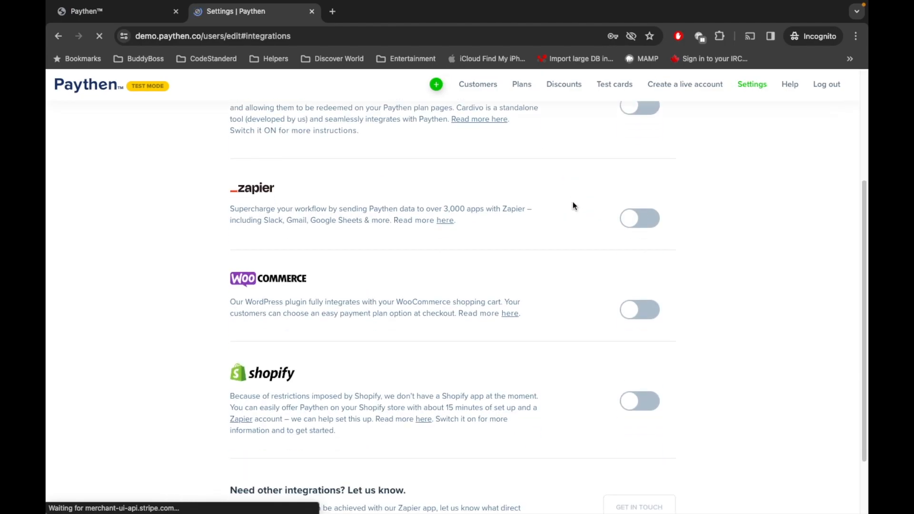
left_click(639, 304)
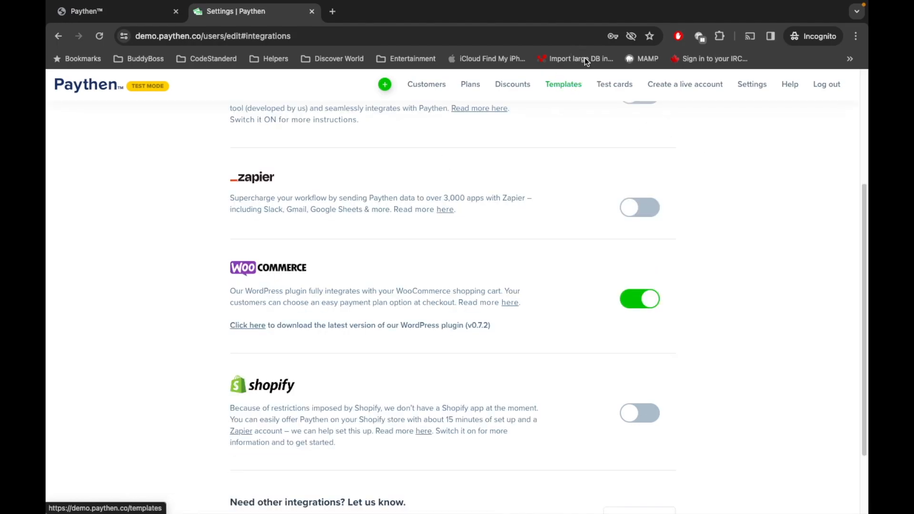
Step: Start a new payment plan template and name it "5 weeks Plan"
left_click(564, 86)
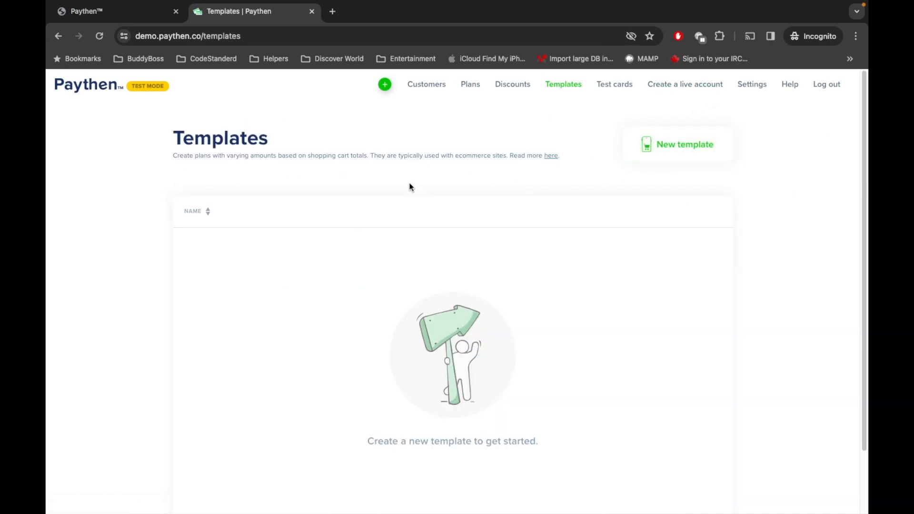
left_click(679, 149)
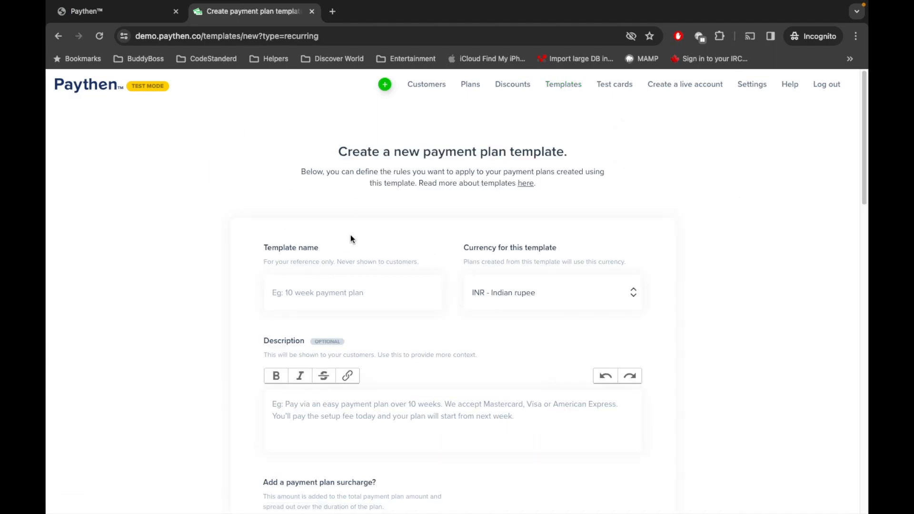
scroll(350, 236, "down", 3)
scroll(354, 232, "down", 11)
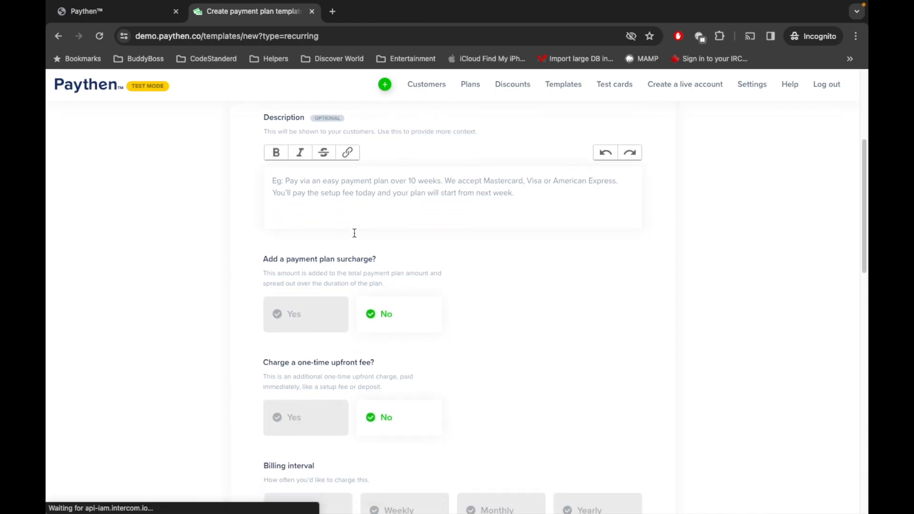
scroll(353, 234, "down", 9)
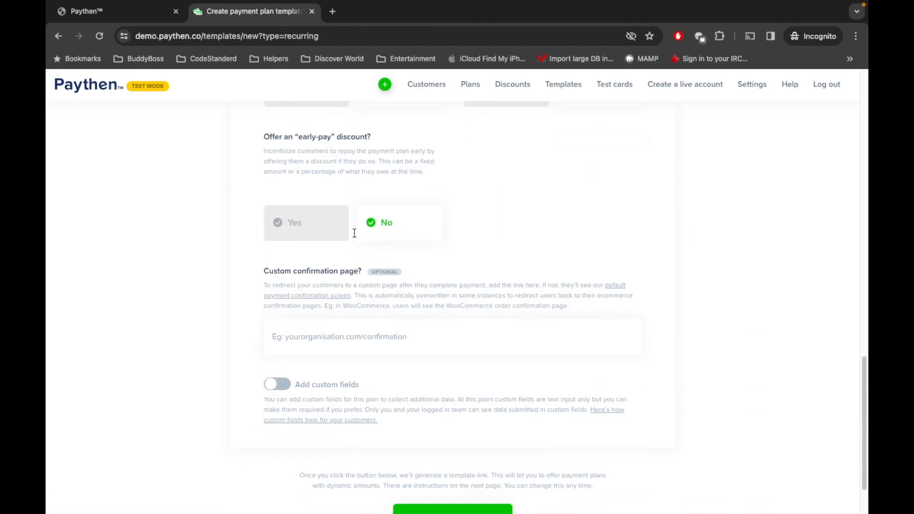
scroll(354, 233, "up", 20)
scroll(355, 233, "up", 2)
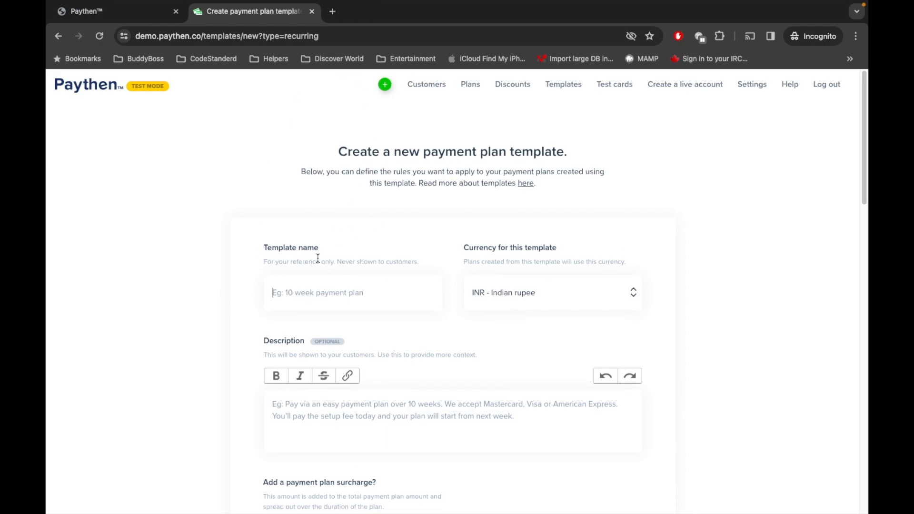
left_click(336, 292)
type("eeks Plan")
Step: Fill the template description with three copies of the help text "This will be shown to your customers. Use this to provide more cont"
scroll(399, 293, "down", 2)
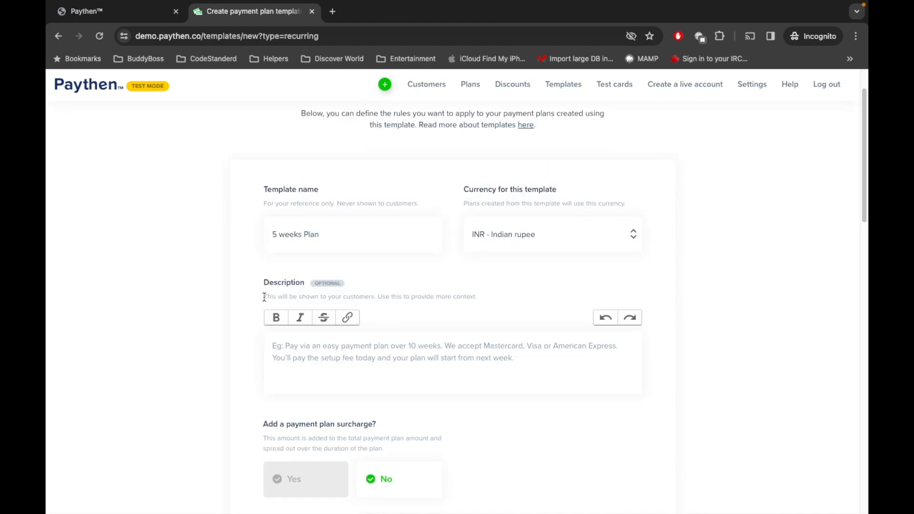
left_click_drag(264, 296, 466, 296)
key("super+c")
left_click(408, 347)
key("super+v")
key("super+v")
key("super+v")
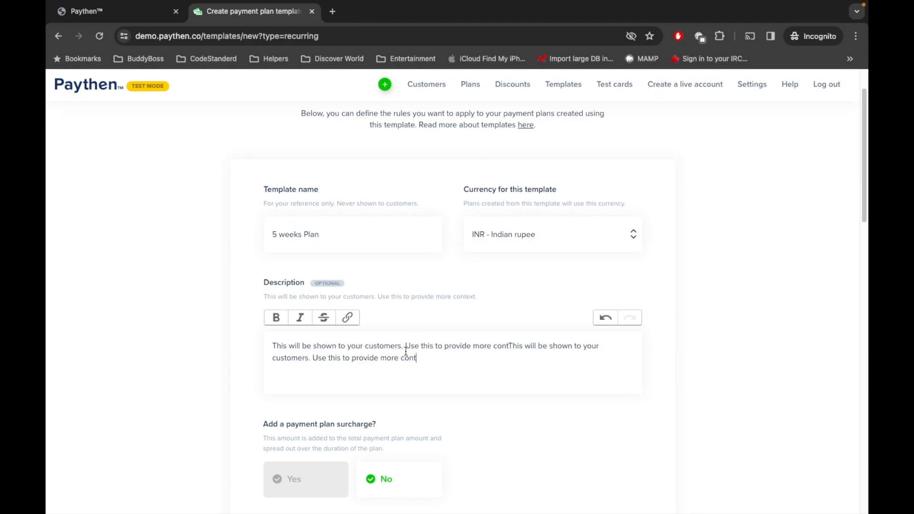
Step: Set the template's billing interval to Weekly
scroll(350, 214, "down", 5)
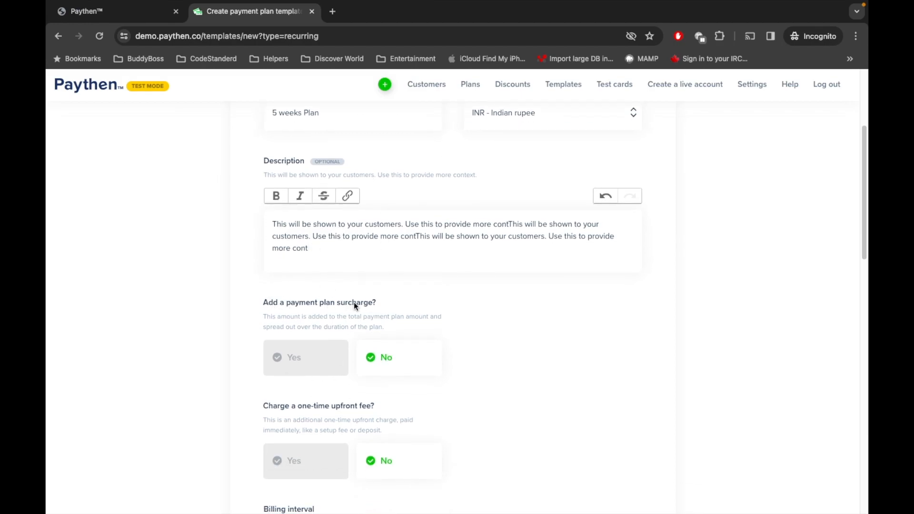
scroll(381, 300, "down", 3)
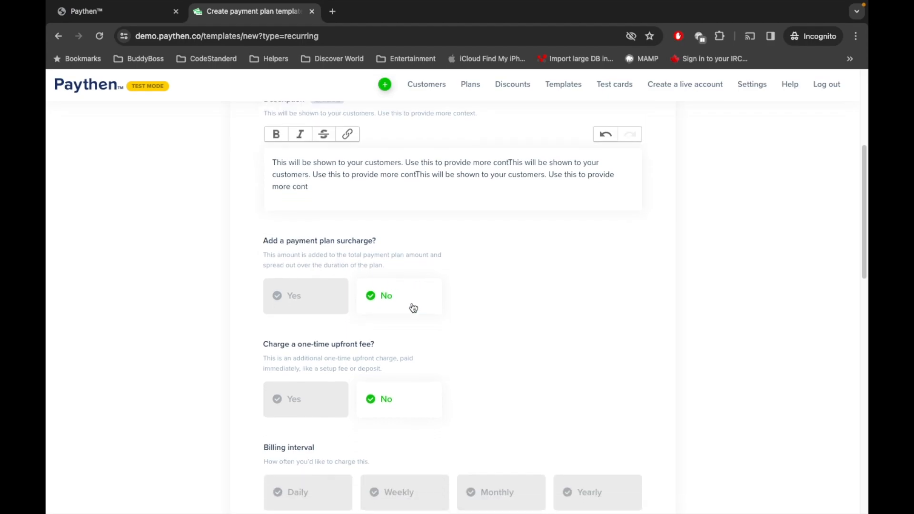
scroll(364, 328, "down", 3)
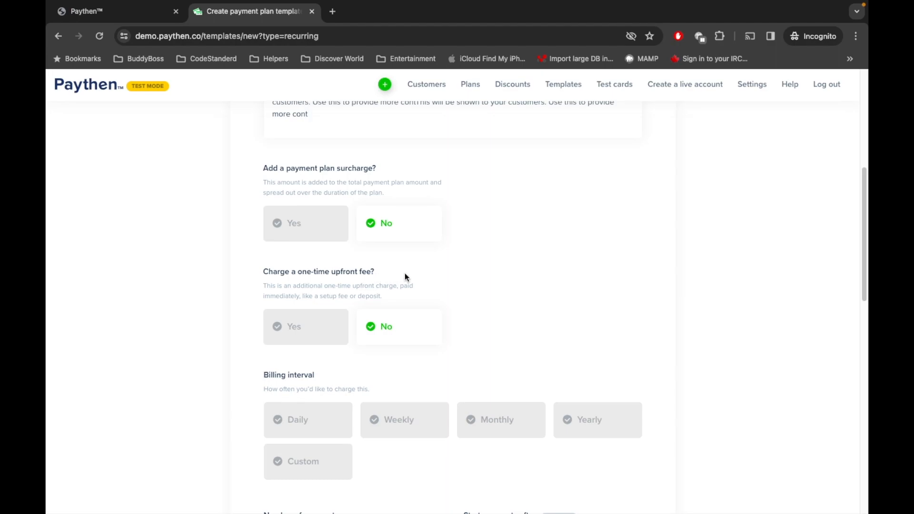
scroll(405, 275, "down", 3)
scroll(386, 275, "down", 2)
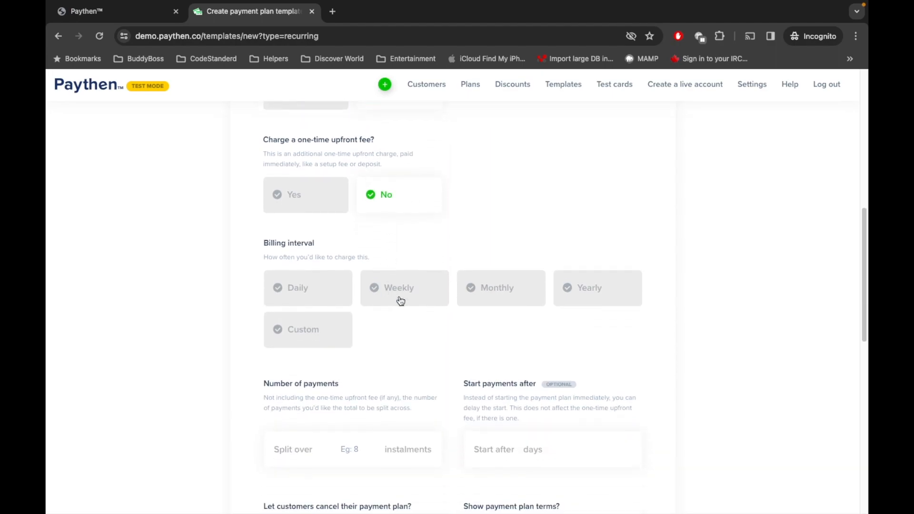
left_click(412, 289)
Step: Set the number of payments to 5 instalments
scroll(412, 289, "down", 4)
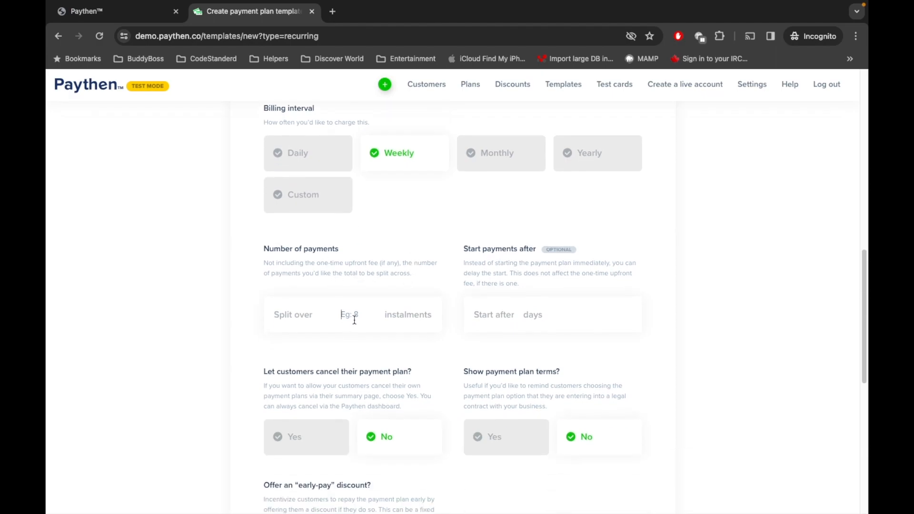
scroll(354, 319, "up", 15)
scroll(354, 320, "down", 4)
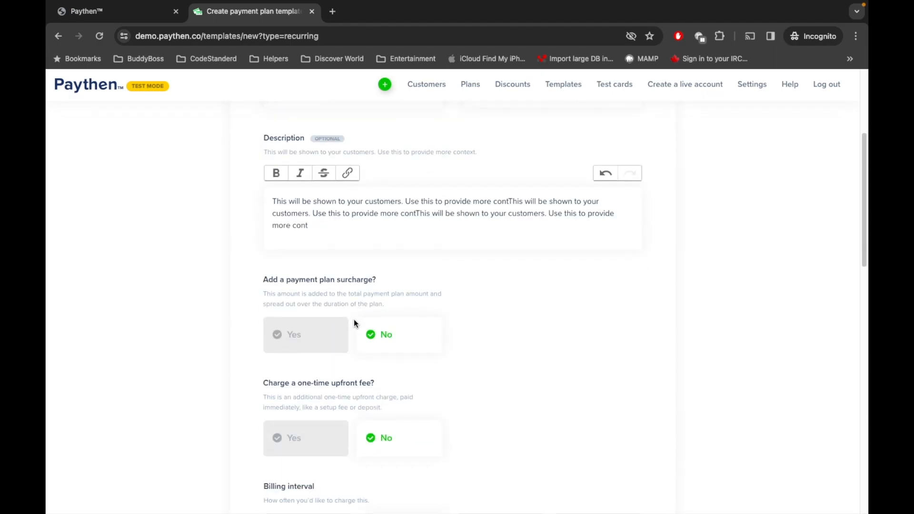
scroll(354, 322, "down", 6)
scroll(354, 323, "down", 3)
type("5")
Step: Let customers cancel their payment plan and turn on showing the payment plan terms, reviewing the default terms text
scroll(484, 296, "down", 4)
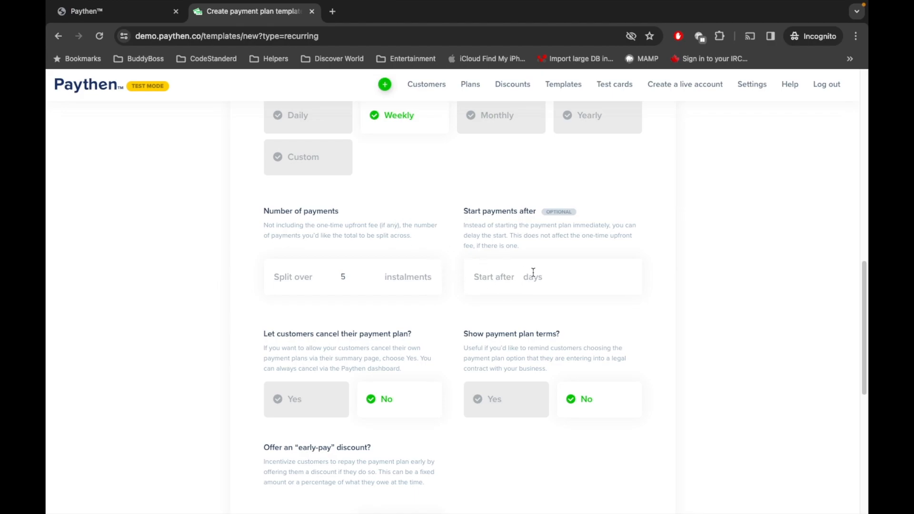
scroll(520, 266, "down", 1)
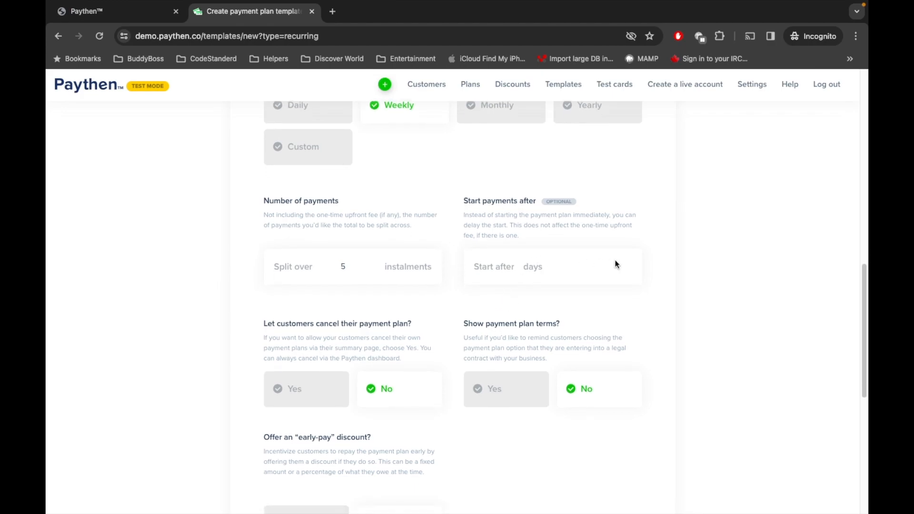
scroll(333, 265, "down", 3)
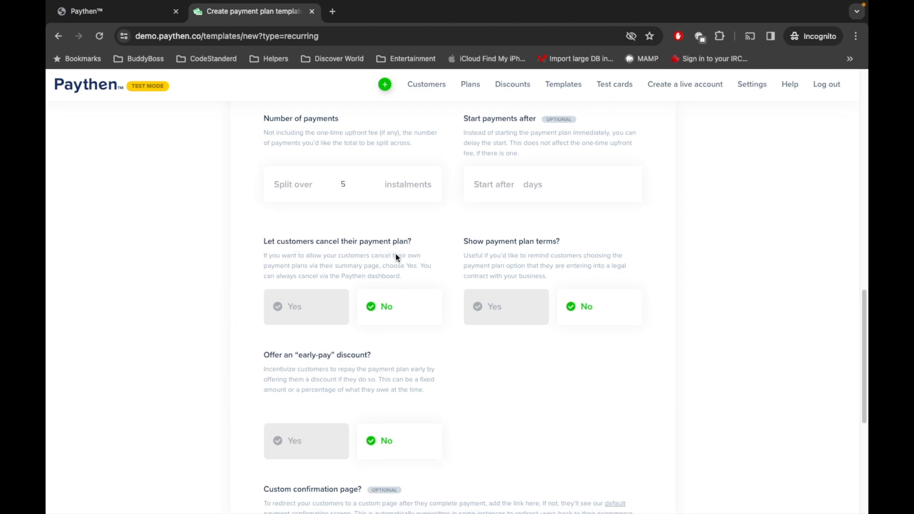
left_click(307, 300)
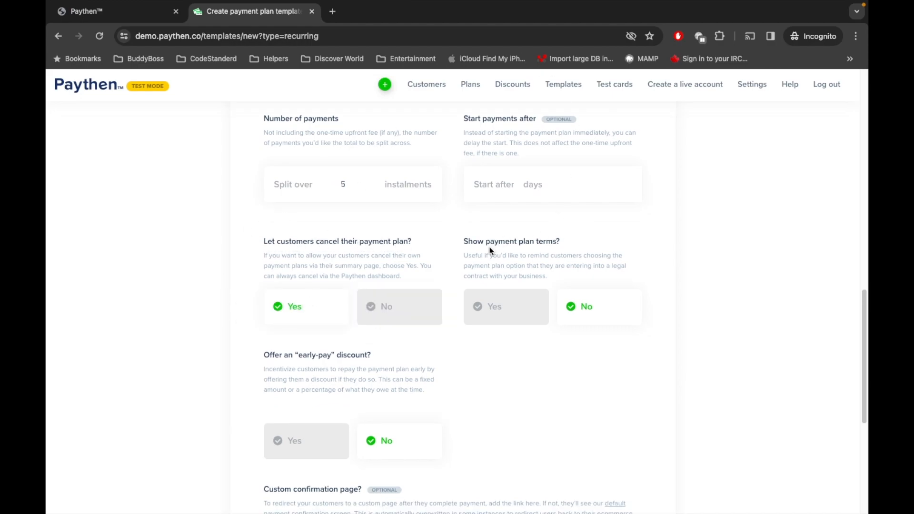
left_click(498, 319)
scroll(480, 285, "down", 5)
scroll(479, 284, "down", 5)
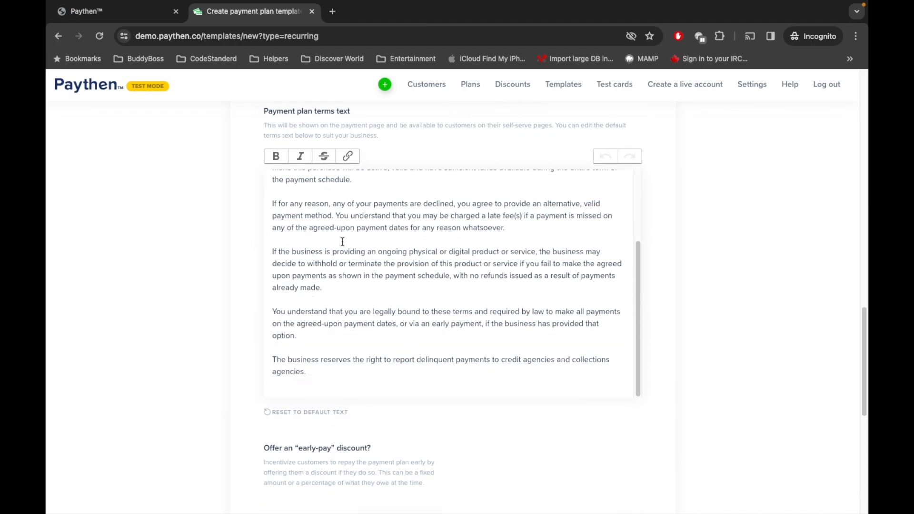
Step: Turn on the early-pay discount for the template and set it to 10 percent
scroll(354, 264, "down", 3)
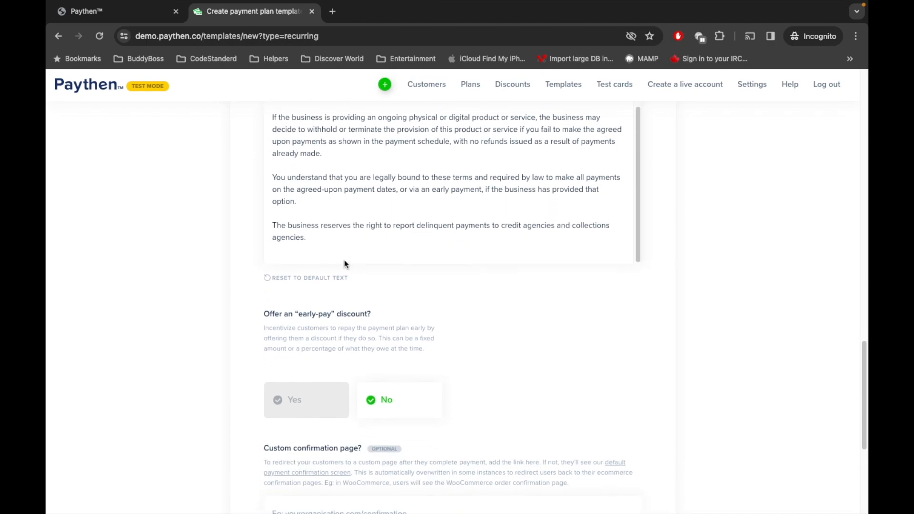
scroll(383, 218, "down", 1)
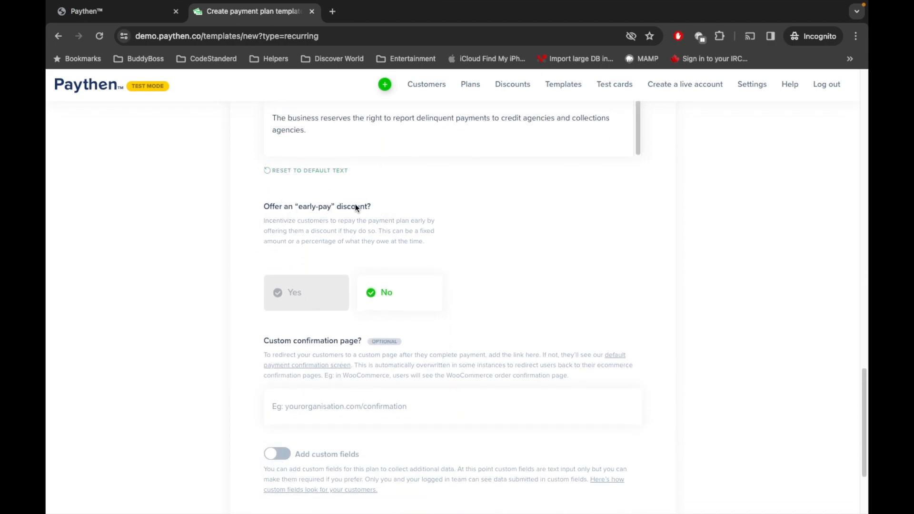
left_click(295, 294)
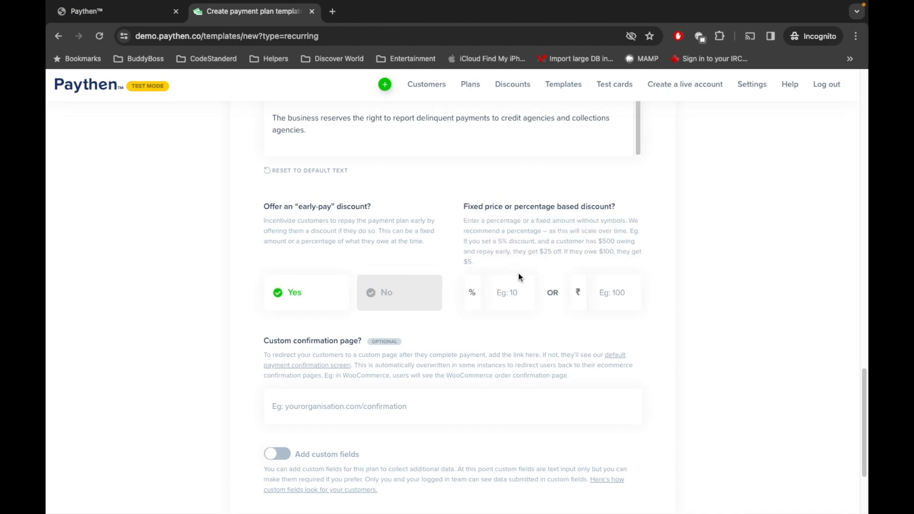
left_click(518, 286)
type("10")
Step: Turn on custom fields and fill in one labelled "Custom Field 1" with the description "Description for CF1"
scroll(428, 322, "down", 2)
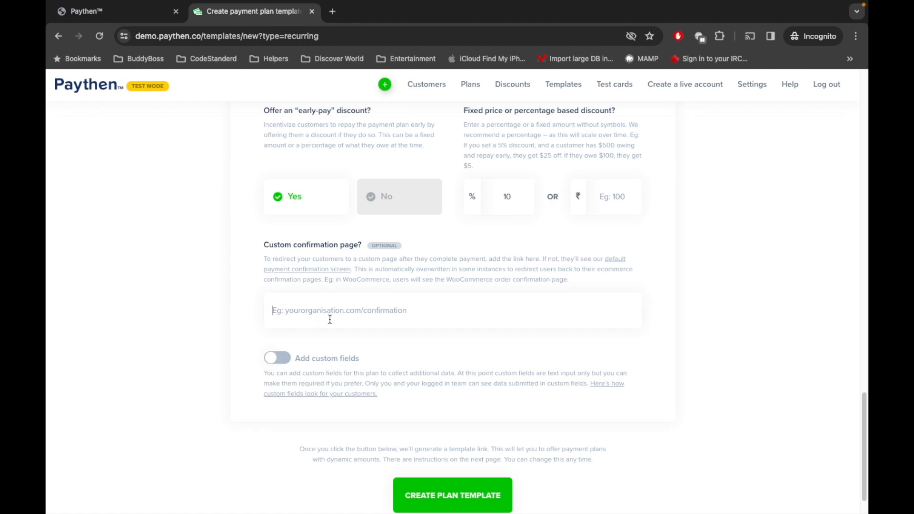
scroll(372, 294, "down", 1)
left_click(278, 312)
scroll(237, 302, "down", 1)
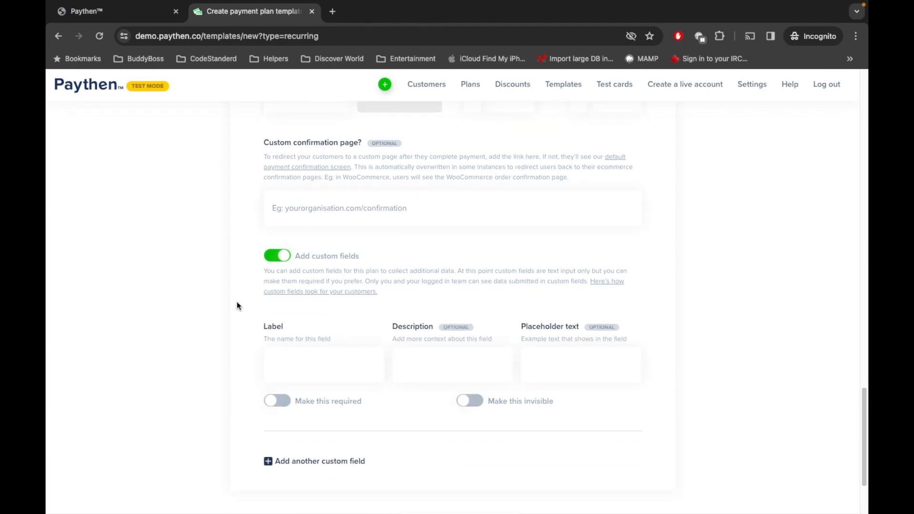
scroll(236, 301, "down", 1)
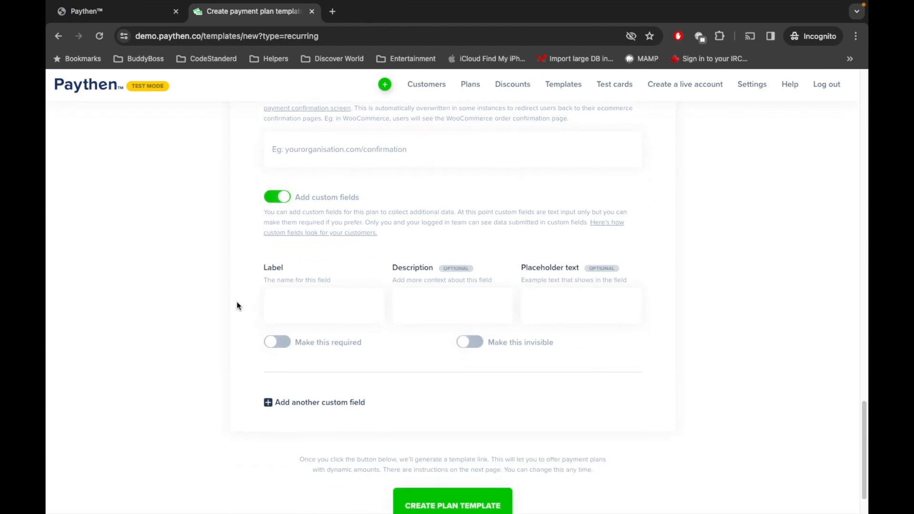
left_click(314, 304)
type("Custom ")
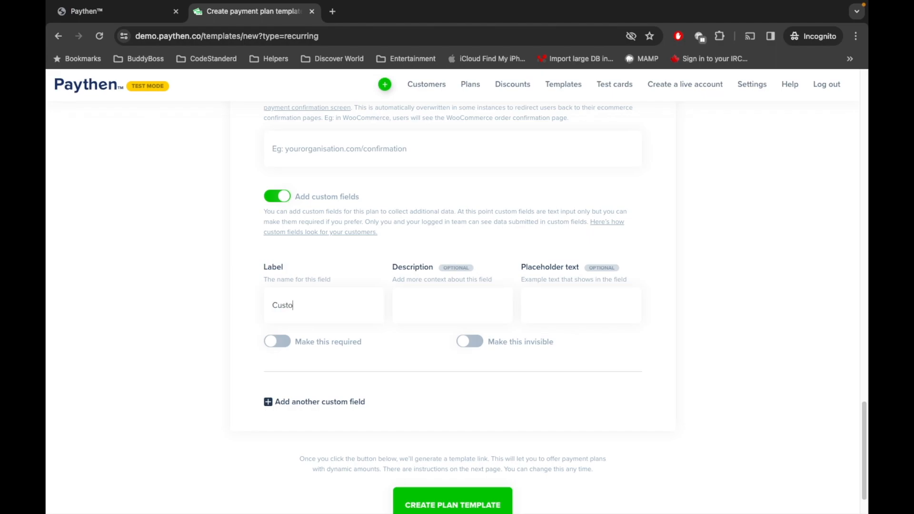
type("Field 1")
left_click(431, 290)
type("Description for CF")
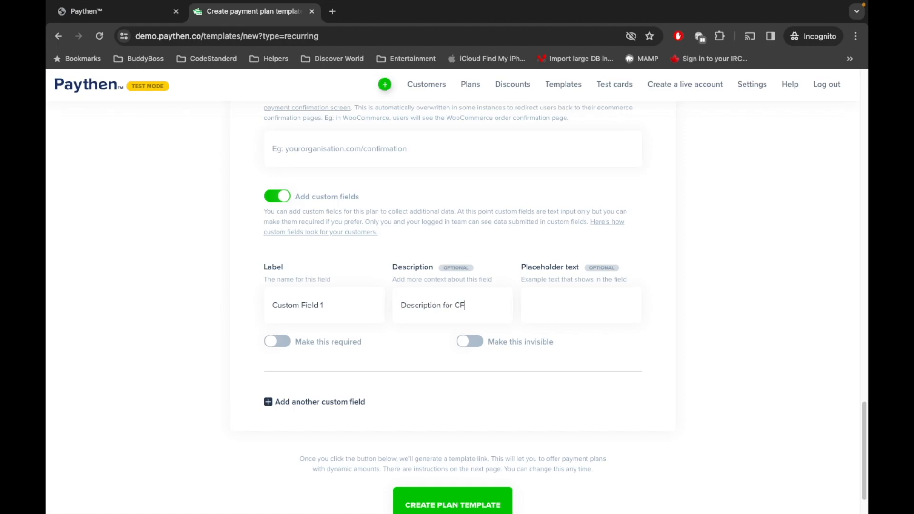
type("1")
Step: Review the whole template form and try to create the plan template
scroll(381, 341, "down", 2)
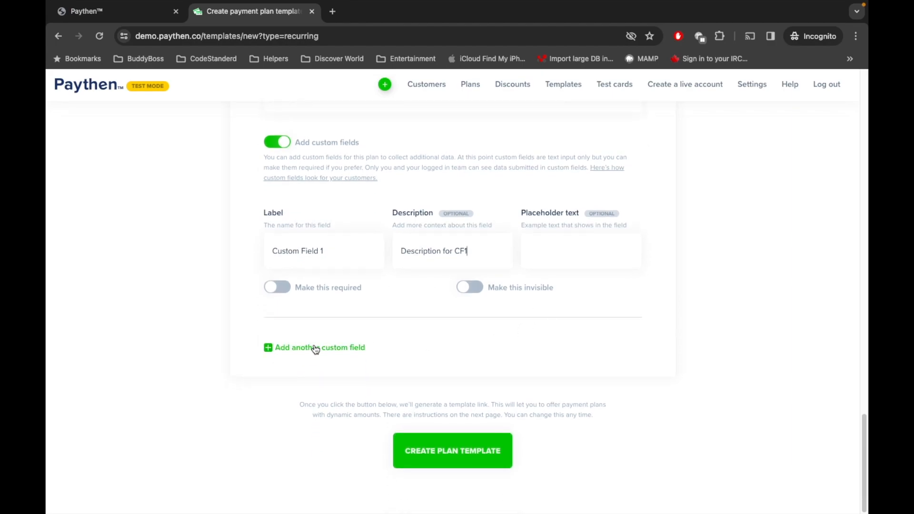
scroll(356, 365, "up", 15)
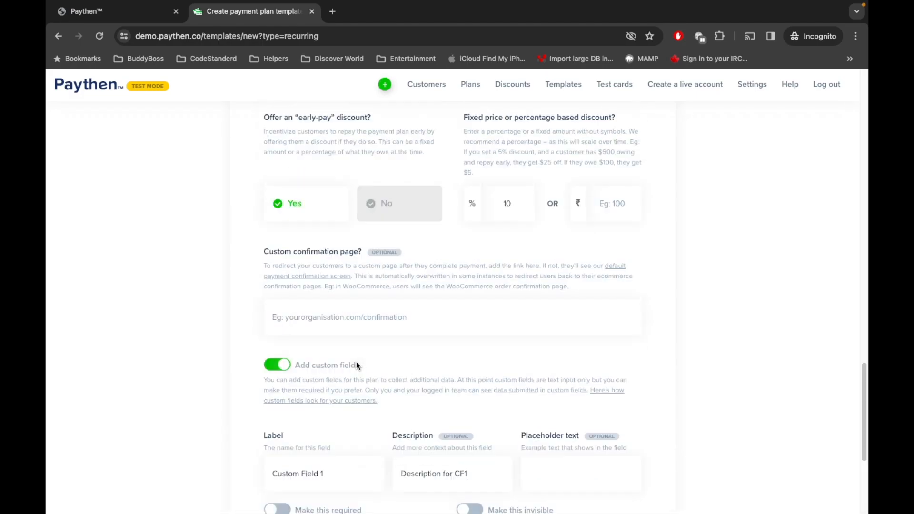
scroll(356, 365, "up", 8)
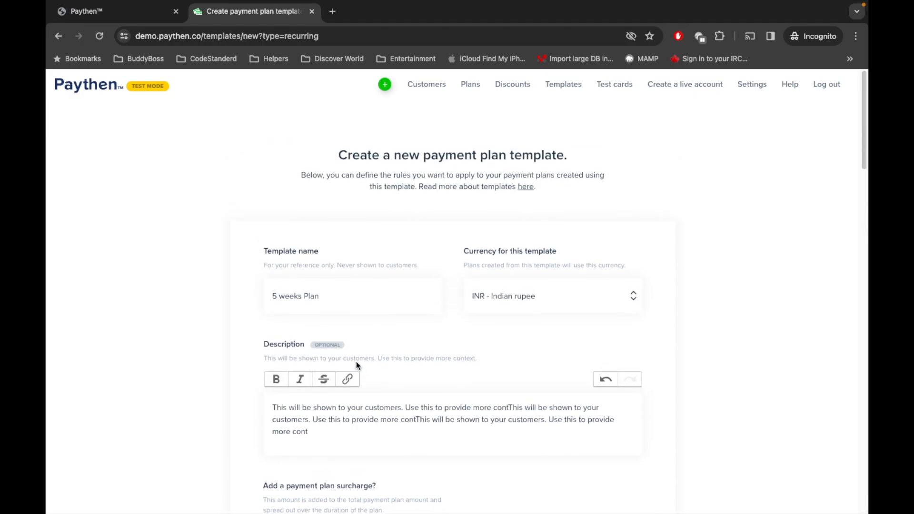
scroll(387, 271, "down", 10)
scroll(387, 275, "down", 10)
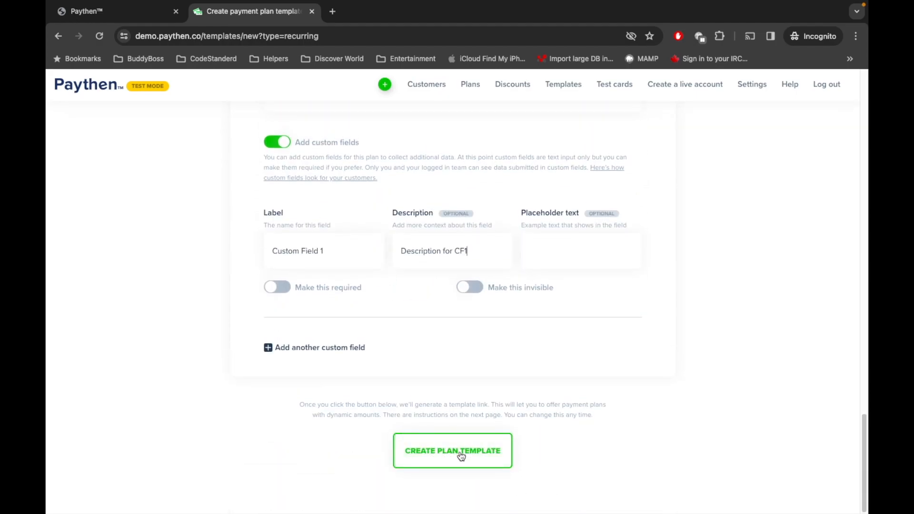
left_click(460, 453)
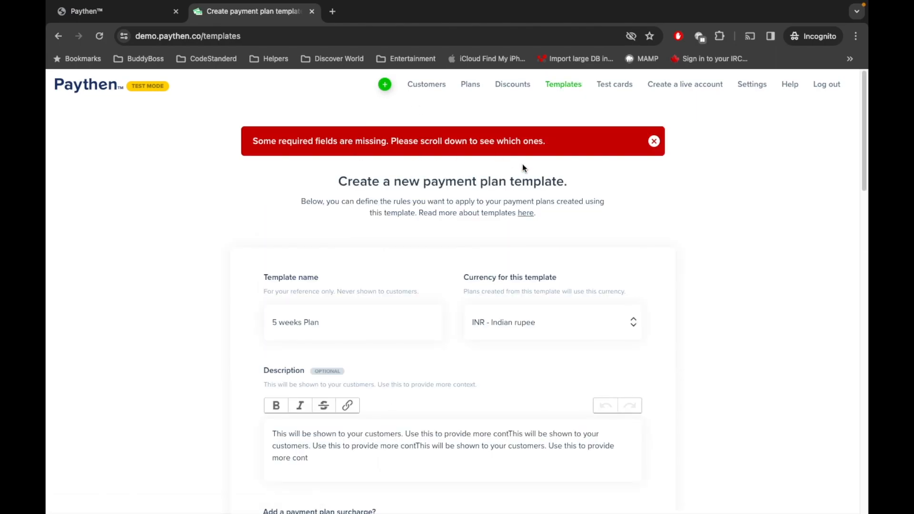
Step: Change the custom field's label to "Custom Field 2" and its description to "Description for CF2", and resubmit the template
scroll(522, 168, "down", 12)
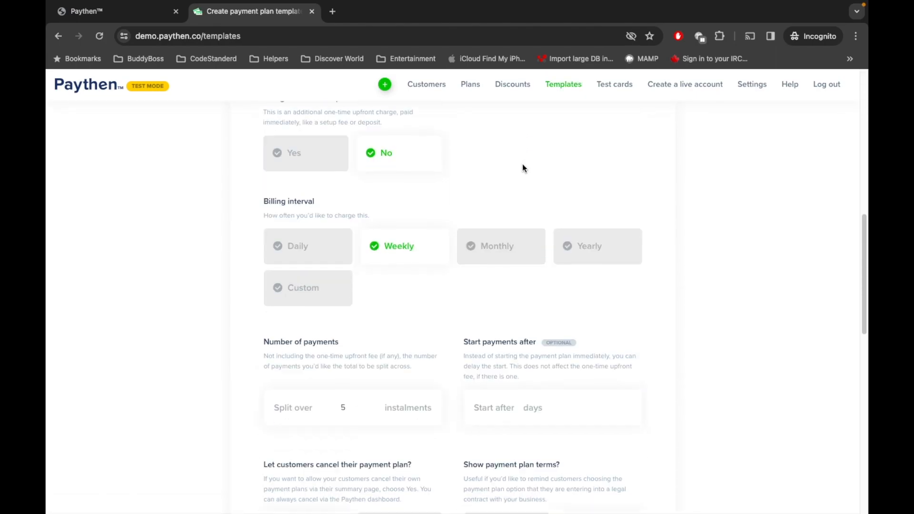
scroll(522, 167, "down", 10)
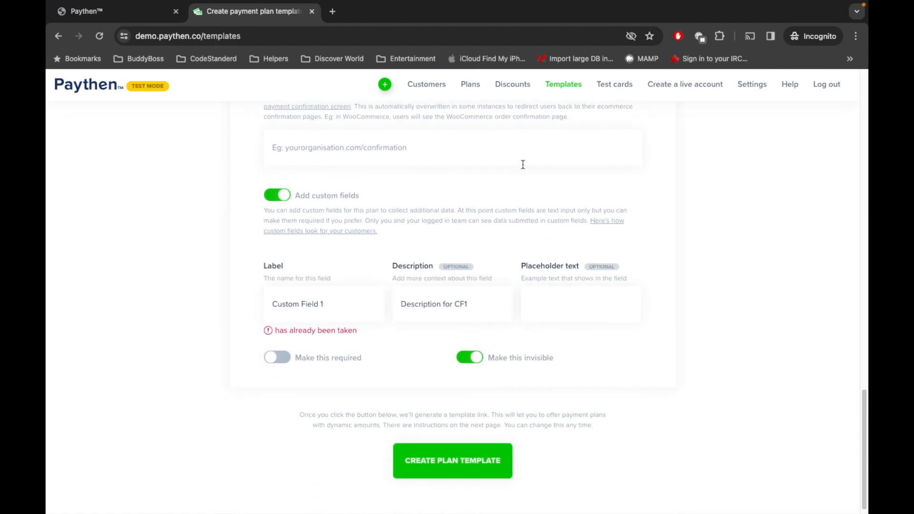
left_click(338, 301)
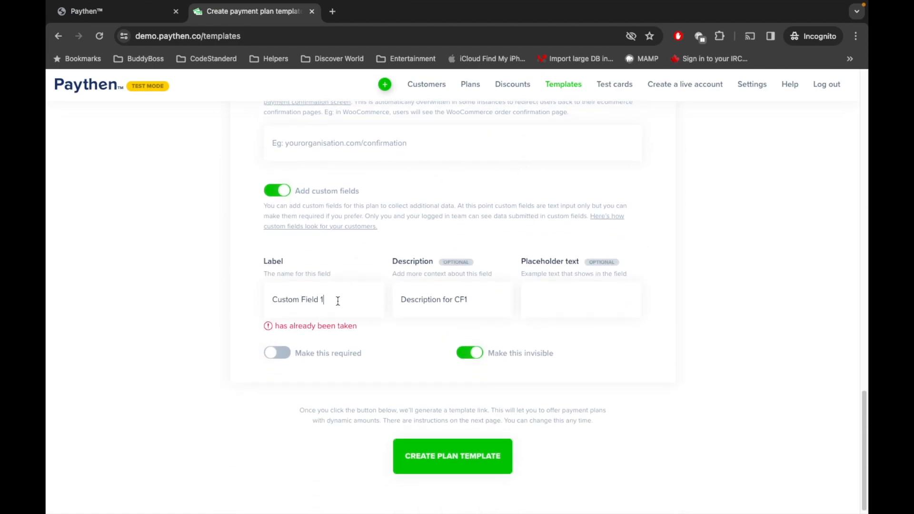
type("2")
key("BackSpace")
type("2")
left_click(457, 467)
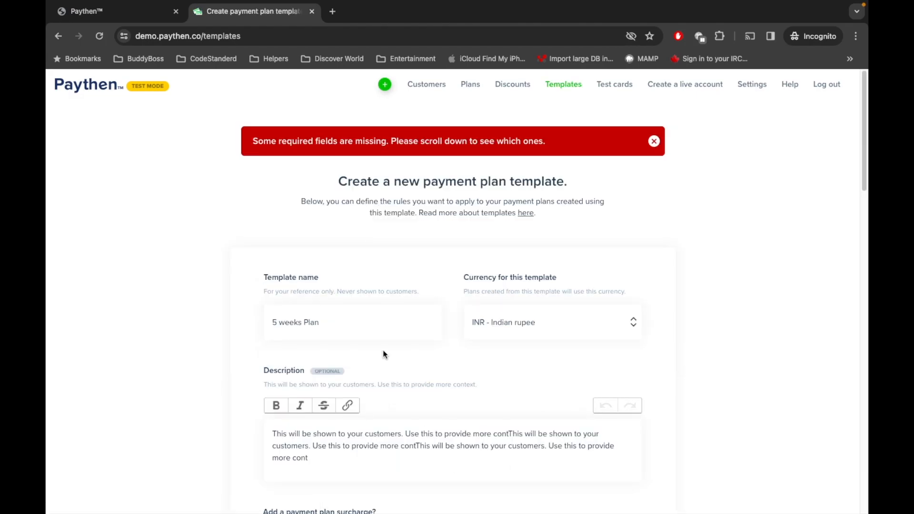
Step: Replace the custom field's label with "Description" and create the plan template
scroll(409, 207, "down", 12)
scroll(409, 208, "down", 10)
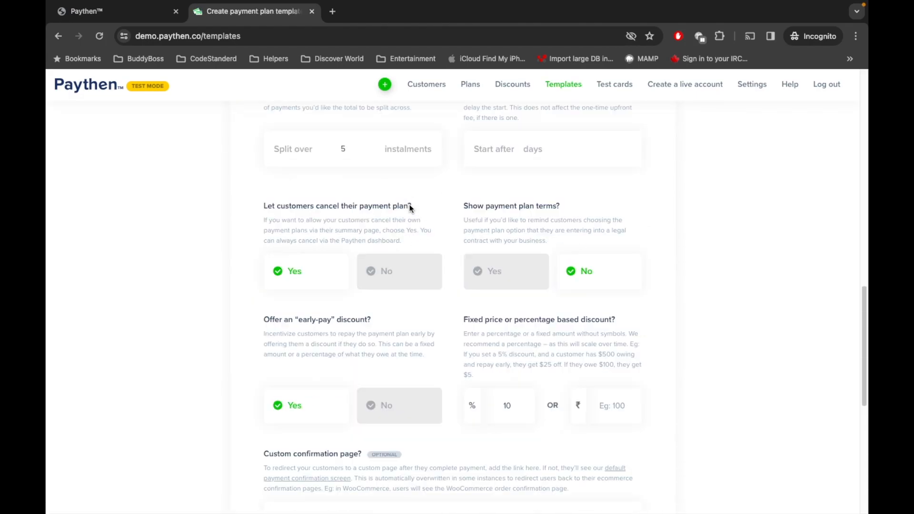
scroll(410, 208, "down", 1)
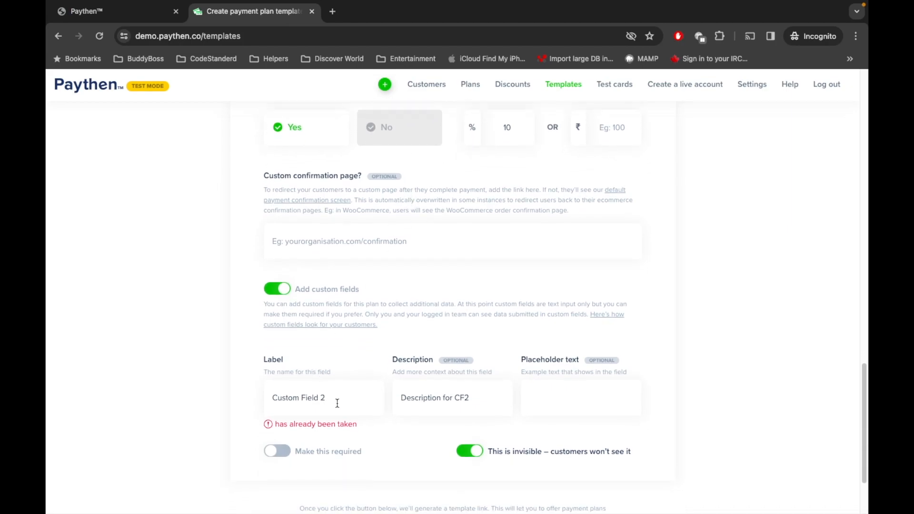
key("super+a")
key("BackSpace")
type("Description")
scroll(476, 404, "down", 2)
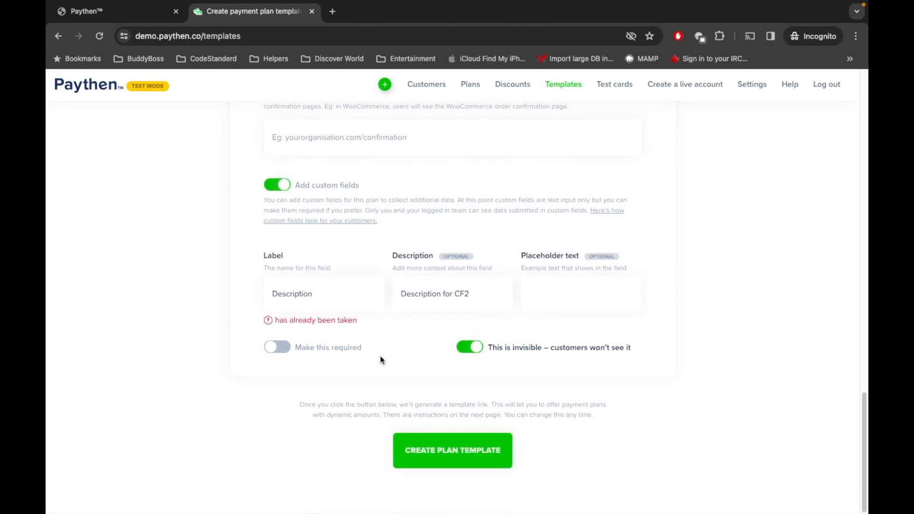
left_click(453, 450)
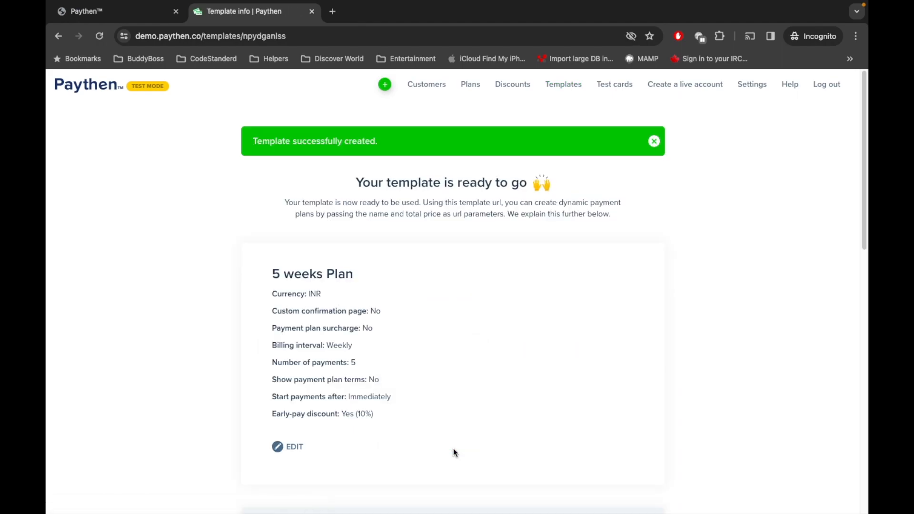
Step: Copy the link of the 5 weeks Plan template and open it in a new browser tab
scroll(439, 313, "down", 3)
scroll(438, 313, "down", 3)
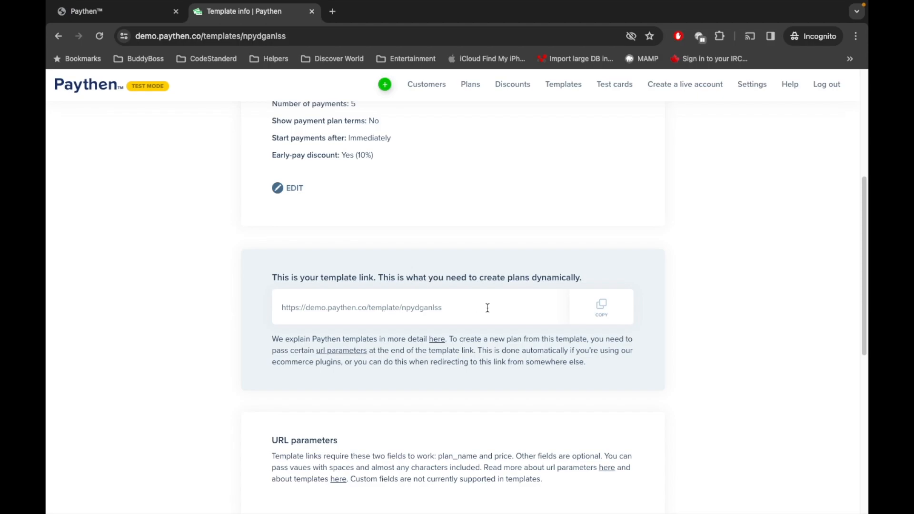
left_click(602, 312)
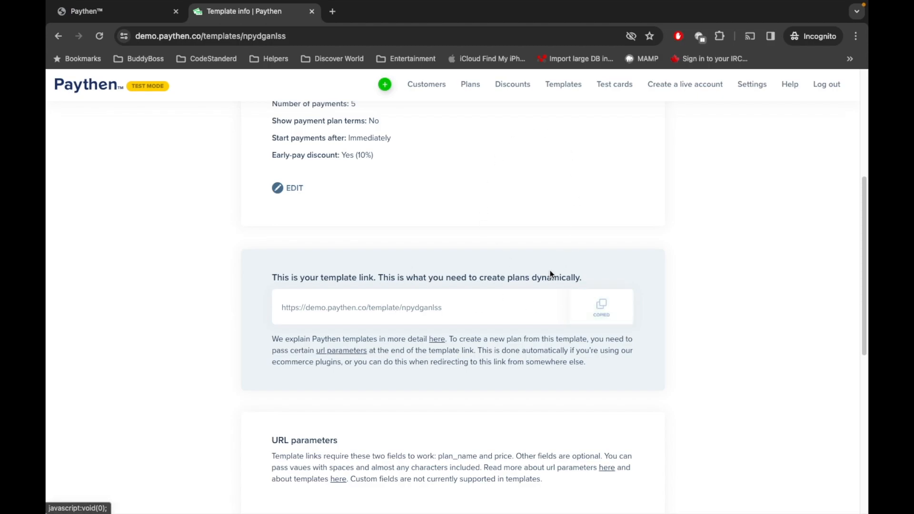
scroll(544, 275, "down", 5)
scroll(545, 275, "down", 5)
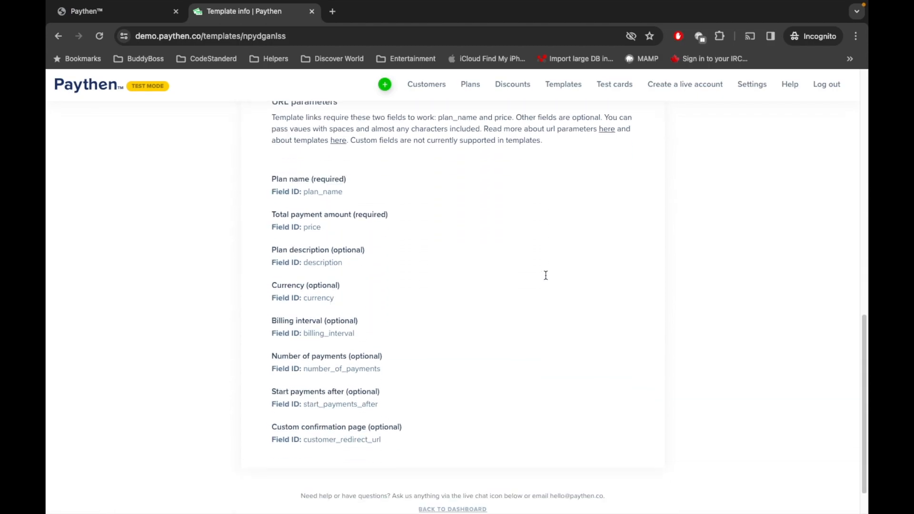
left_click(332, 12)
key("super+v")
key("Return")
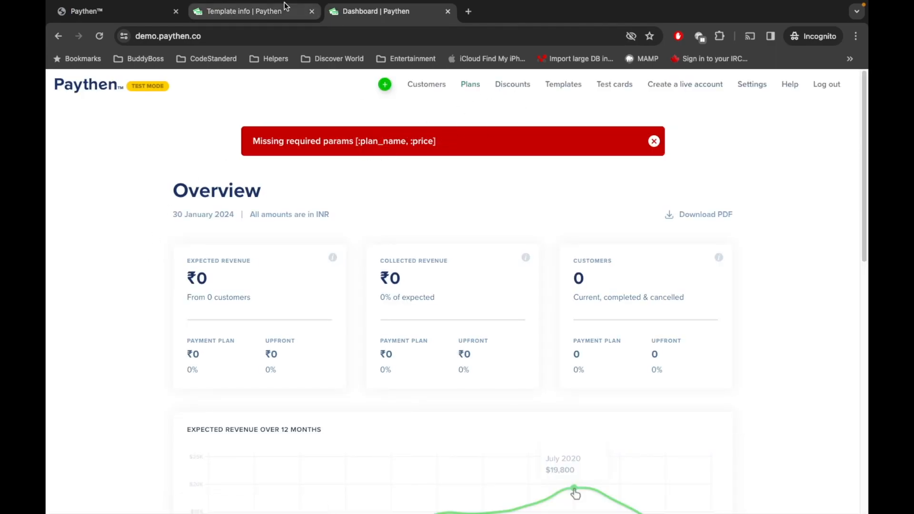
Step: Return to the template info page and read the introduction on creating dynamic payment plans from the template URL
left_click(273, 13)
scroll(413, 290, "up", 5)
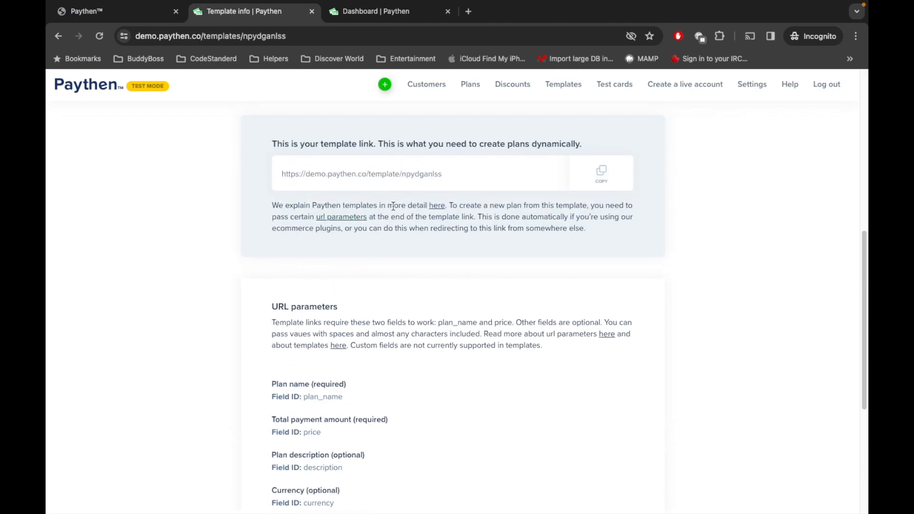
scroll(392, 203, "up", 5)
scroll(392, 203, "up", 2)
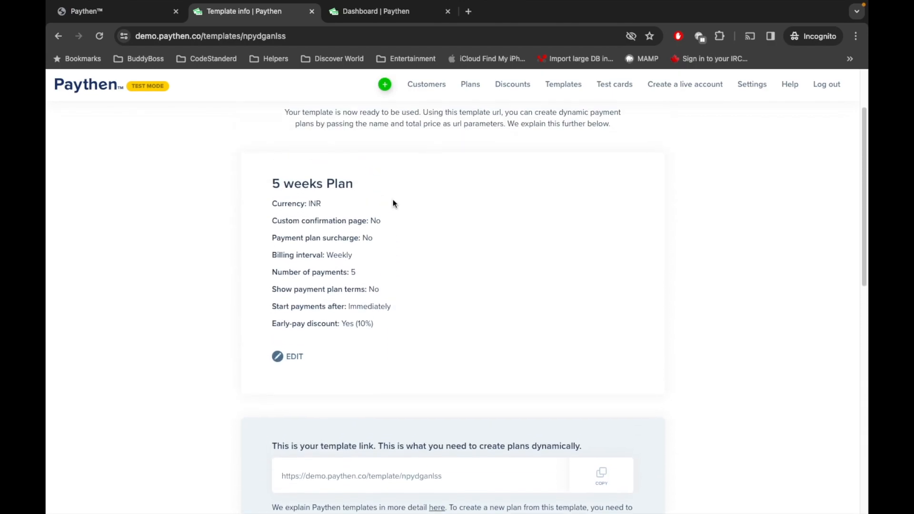
scroll(393, 204, "up", 2)
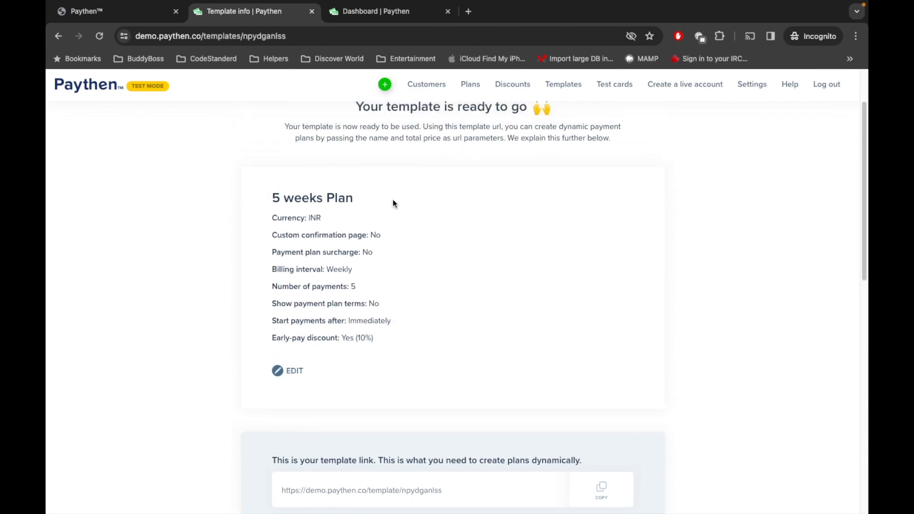
left_click_drag(287, 204, 469, 209)
left_click_drag(333, 217, 504, 218)
left_click(508, 217)
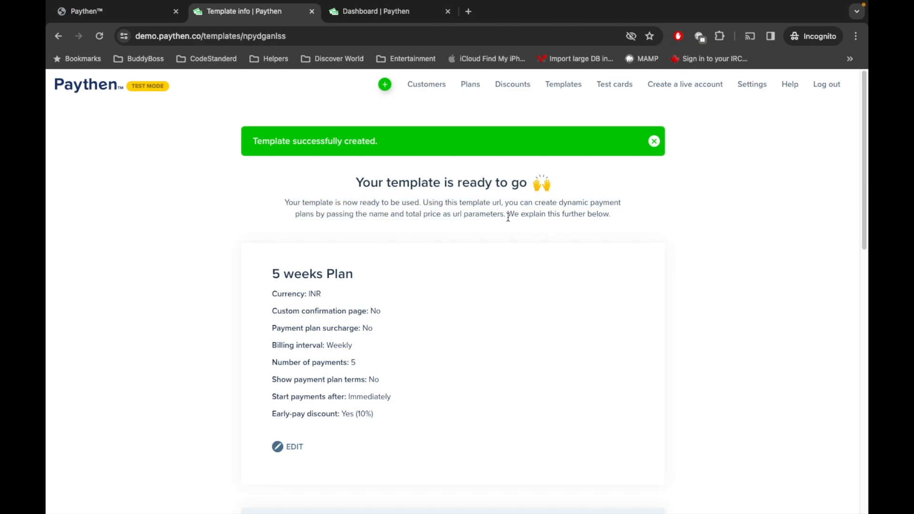
left_click_drag(509, 217, 607, 215)
Step: Examine the template's URL parameters, especially the required plan name field ID, and compare them with the opened template link
scroll(407, 217, "down", 7)
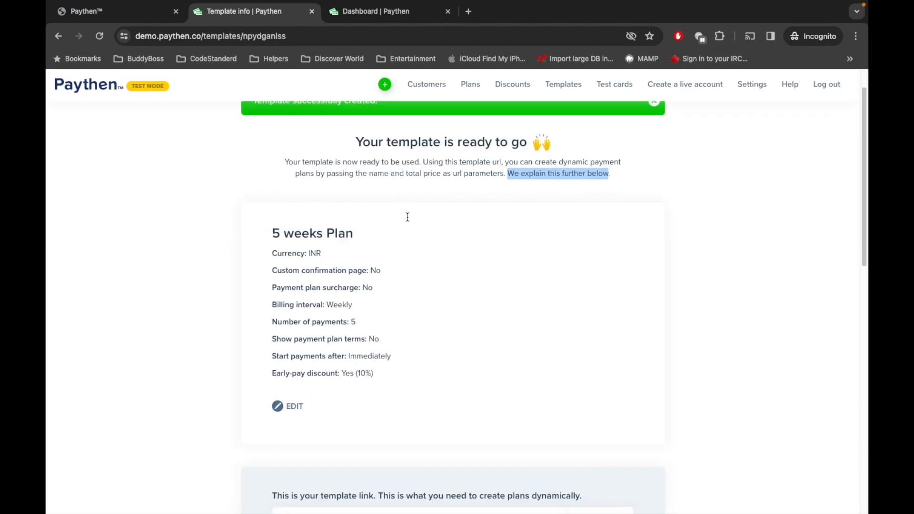
scroll(406, 217, "down", 6)
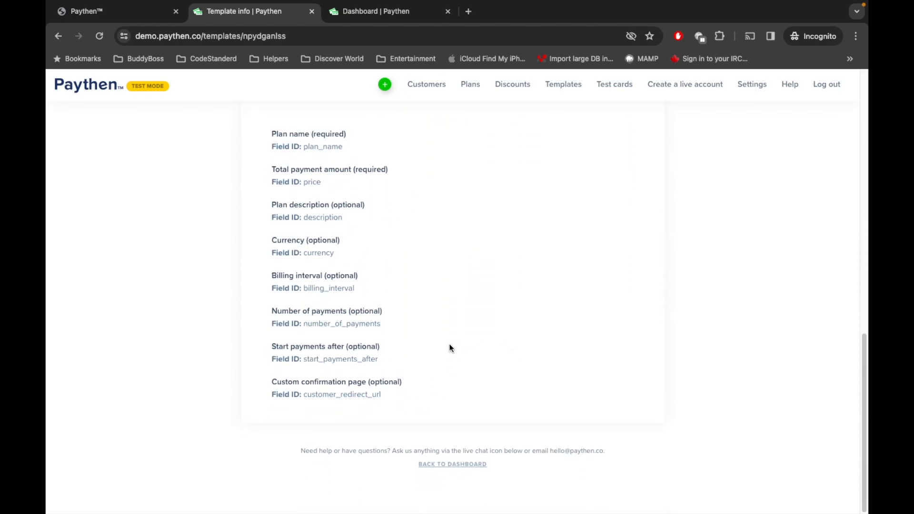
scroll(404, 344, "up", 2)
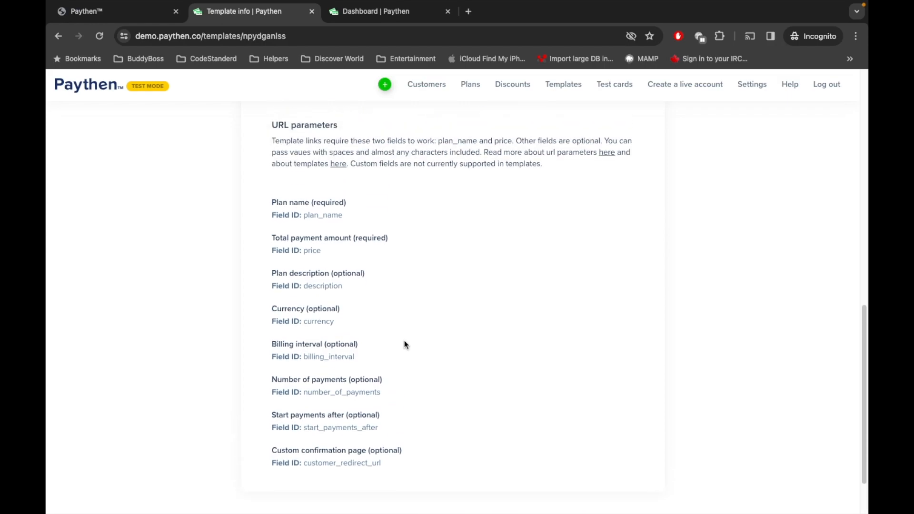
double_click(316, 217)
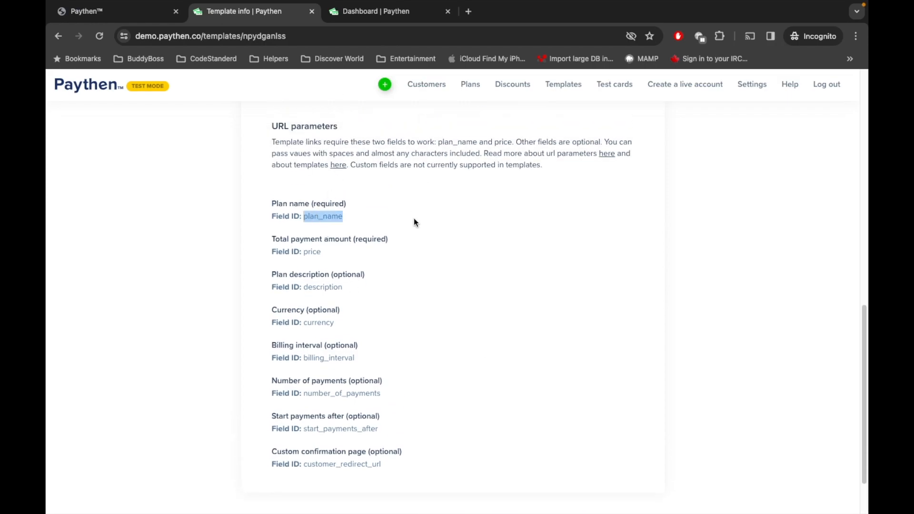
left_click(391, 15)
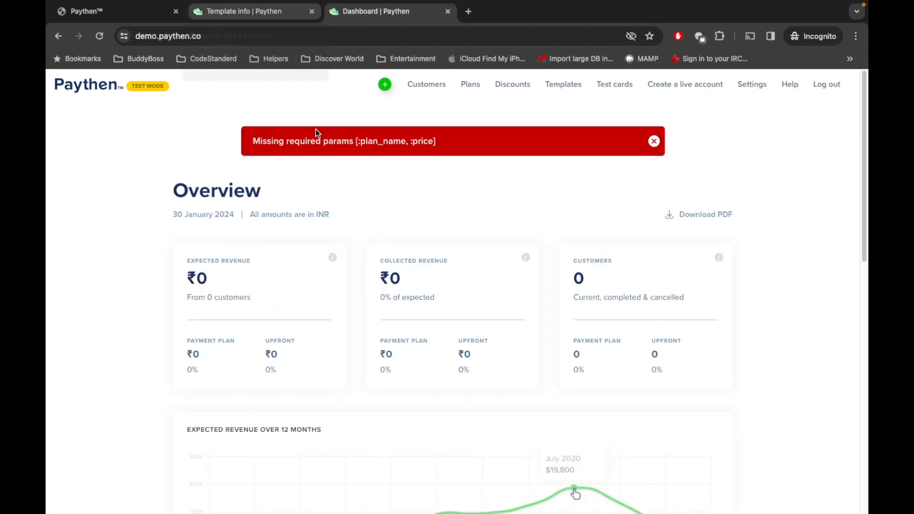
left_click(253, 11)
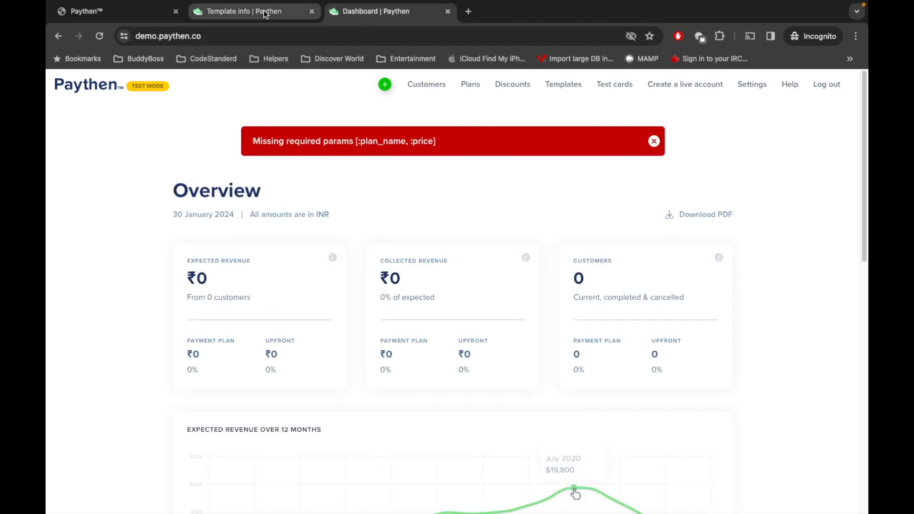
Step: Copy the 5 weeks Plan template link and paste it as the address in a new browser tab
scroll(473, 236, "up", 6)
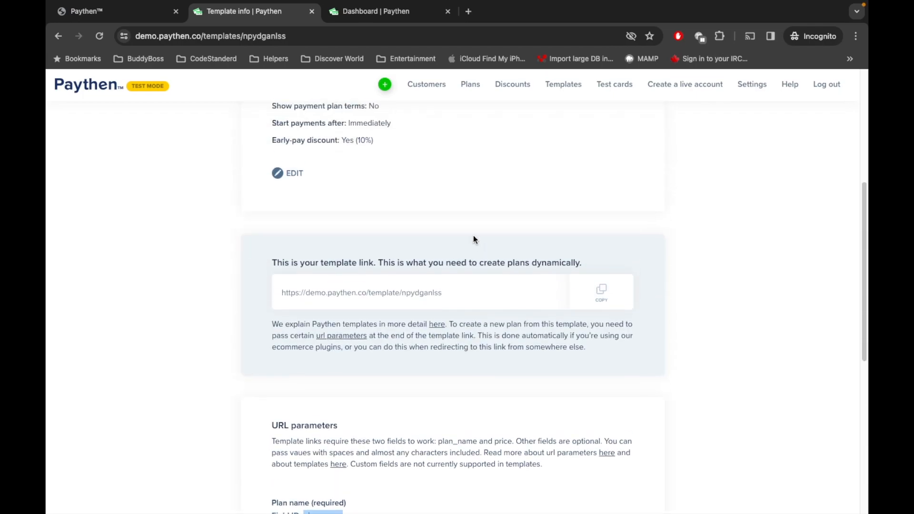
left_click(601, 291)
left_click(465, 16)
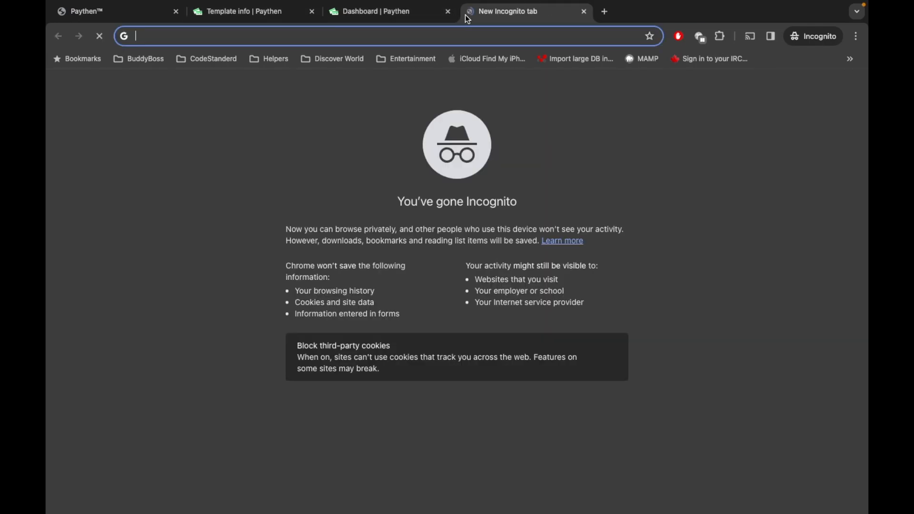
key("ctrl+v")
Step: Copy the required plan_name parameter from the missing-parameters message and check it against the template's URL parameter list
left_click(408, 16)
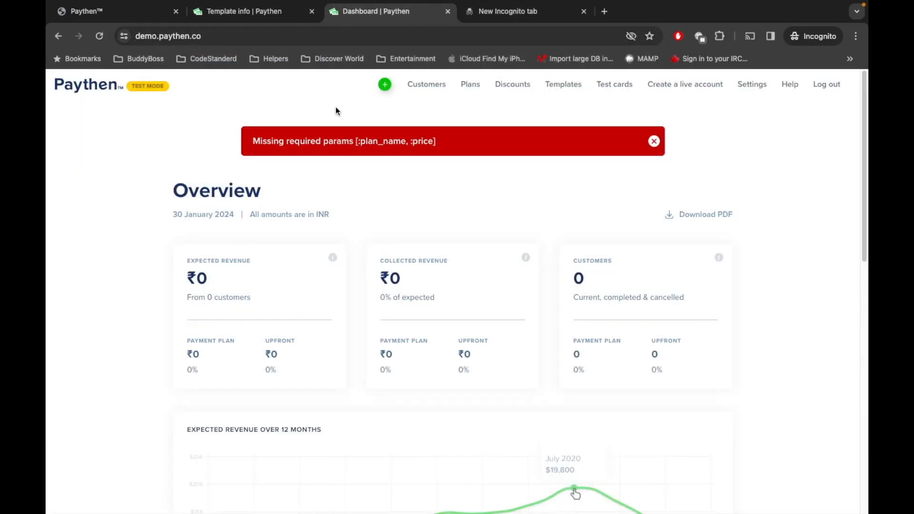
double_click(371, 143)
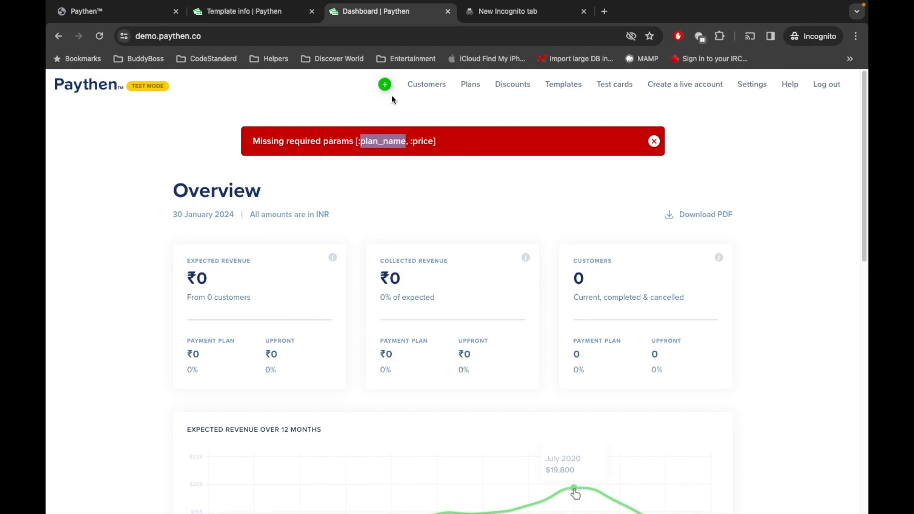
left_click(260, 18)
scroll(327, 267, "down", 5)
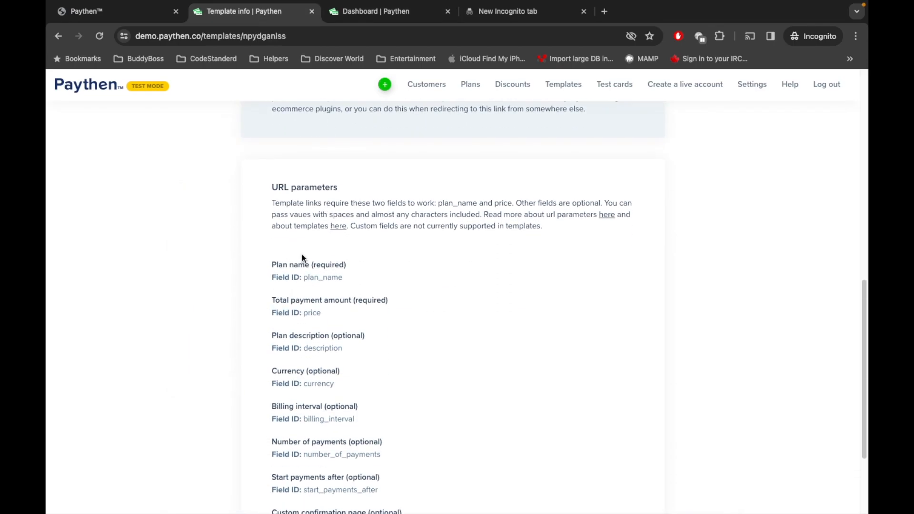
double_click(320, 278)
scroll(398, 258, "up", 10)
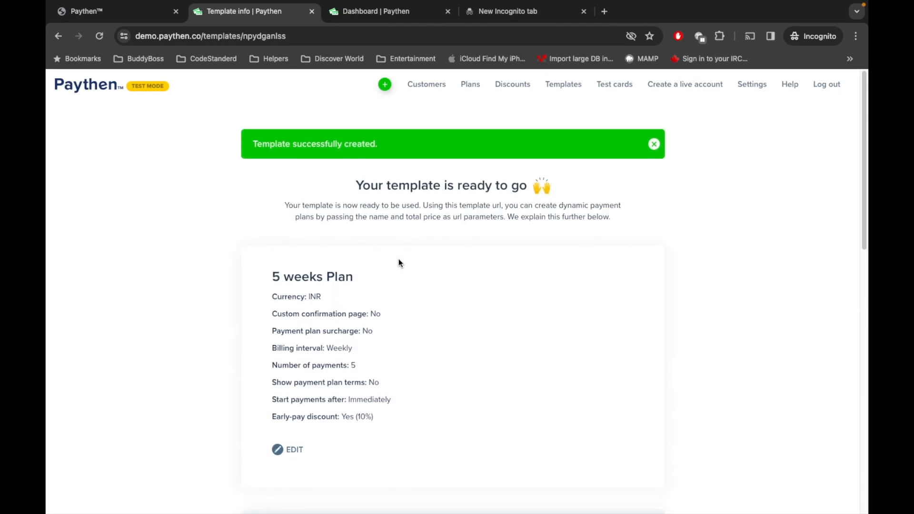
right_click(398, 260)
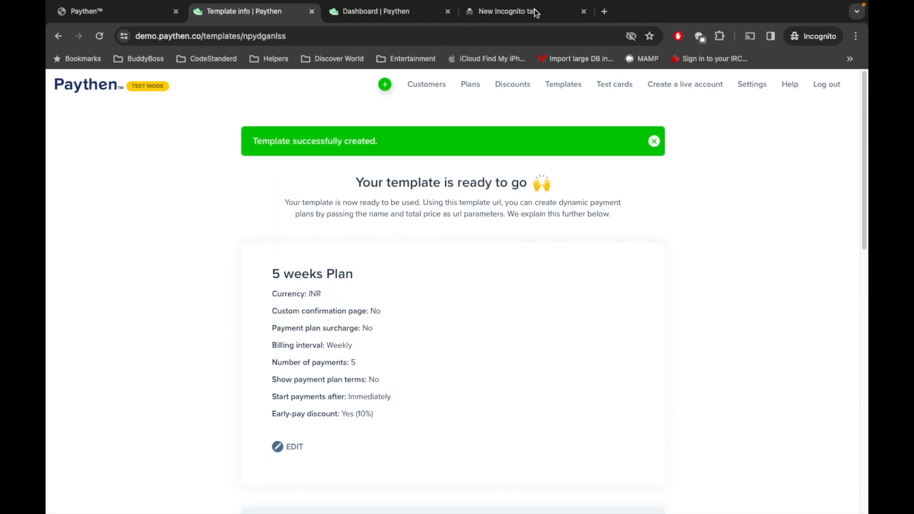
Step: Append the query "/?plan_name=Test Plan&" to the pasted template link
left_click(535, 12)
type(".?")
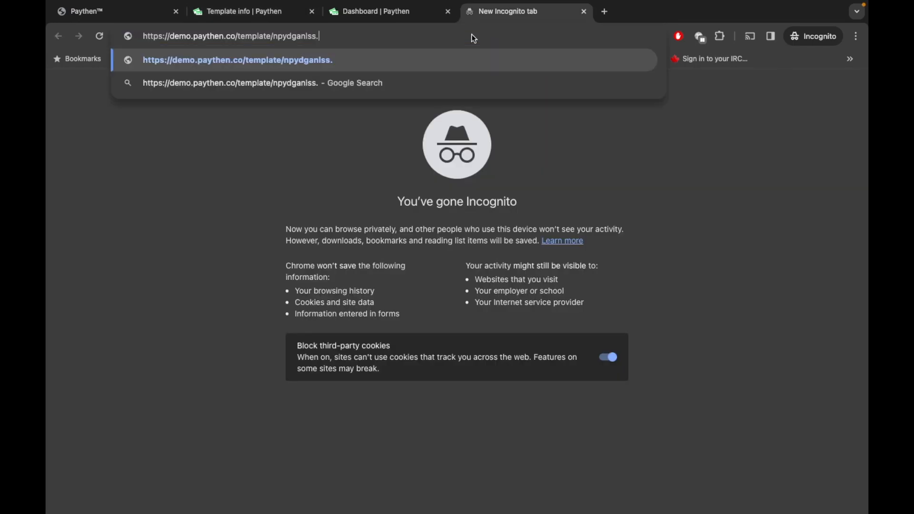
key("BackSpace")
key("BackSpace")
type("/?plan_name")
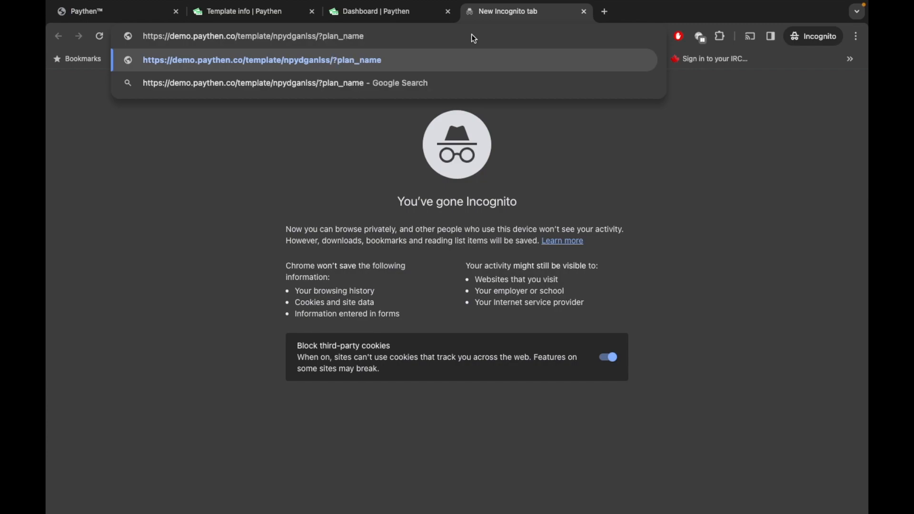
type("=T")
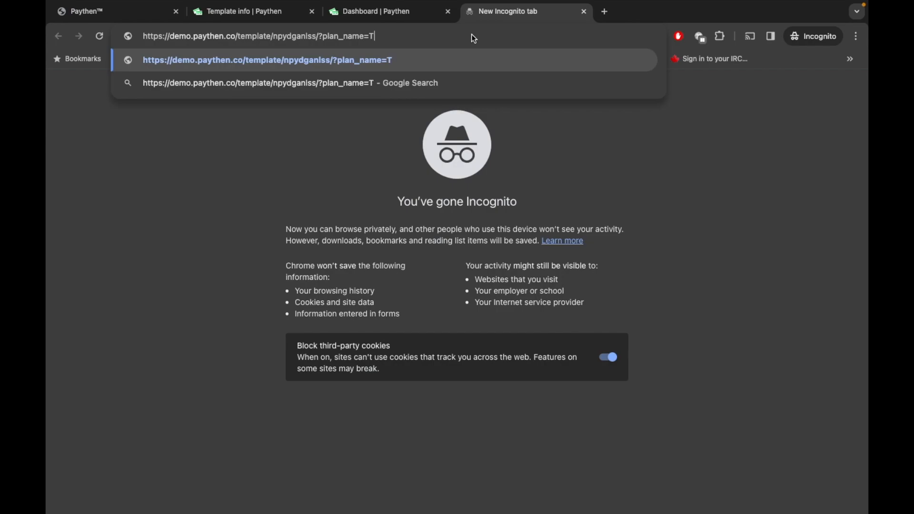
type("est Plan&")
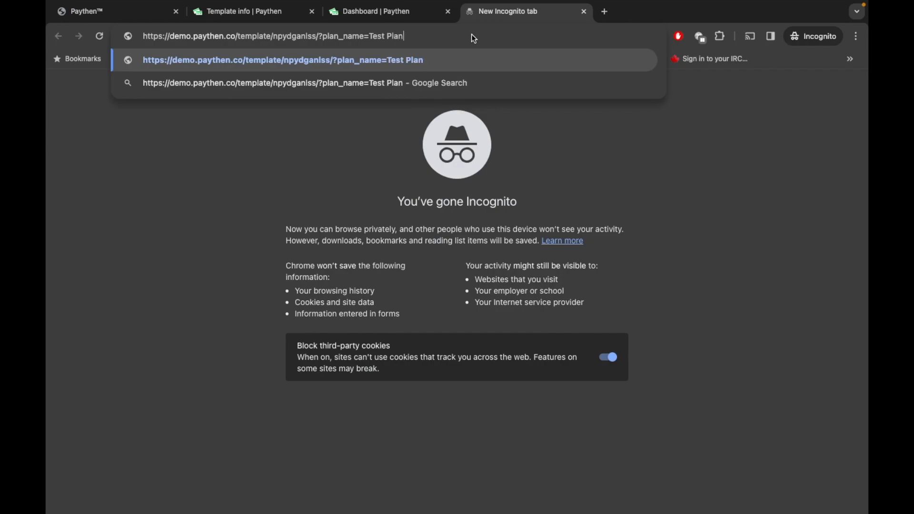
Step: Copy the price parameter name from the error message, add "price=1000" to the template link and load it
left_click(411, 18)
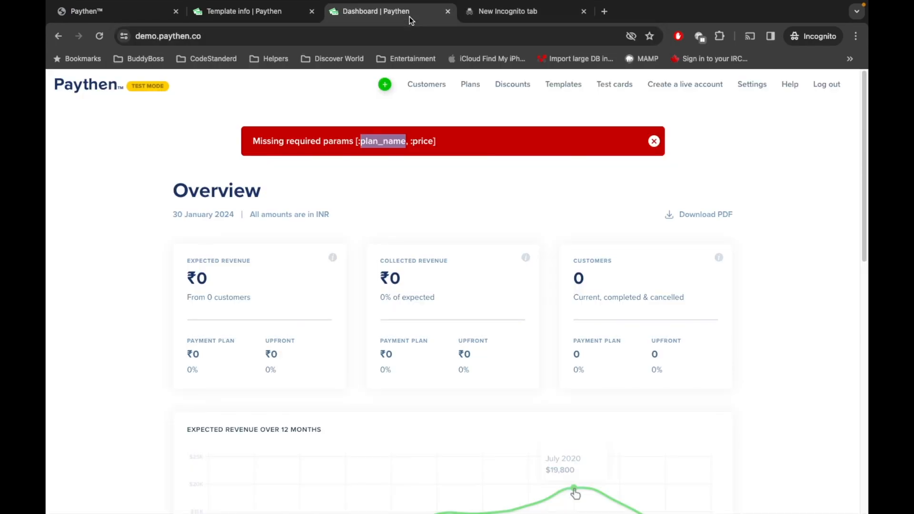
double_click(423, 141)
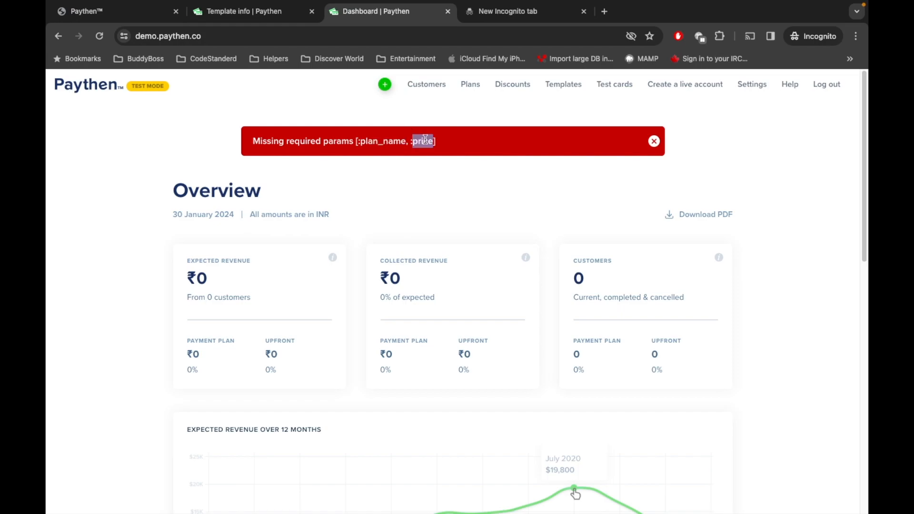
left_click(506, 14)
key("super+v")
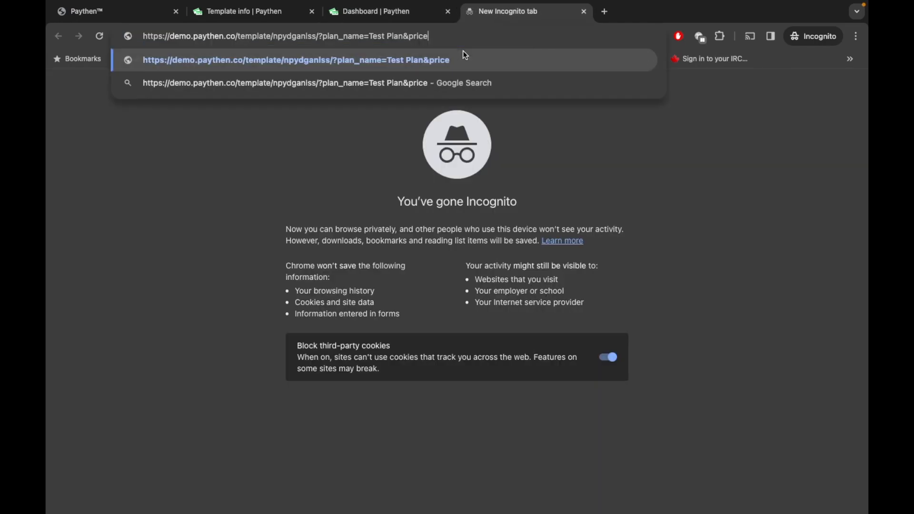
type("=1000")
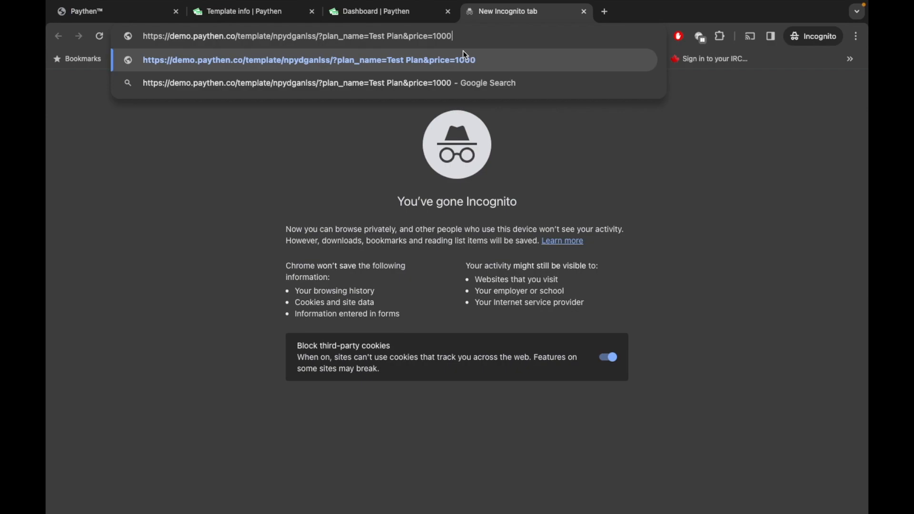
key("Return")
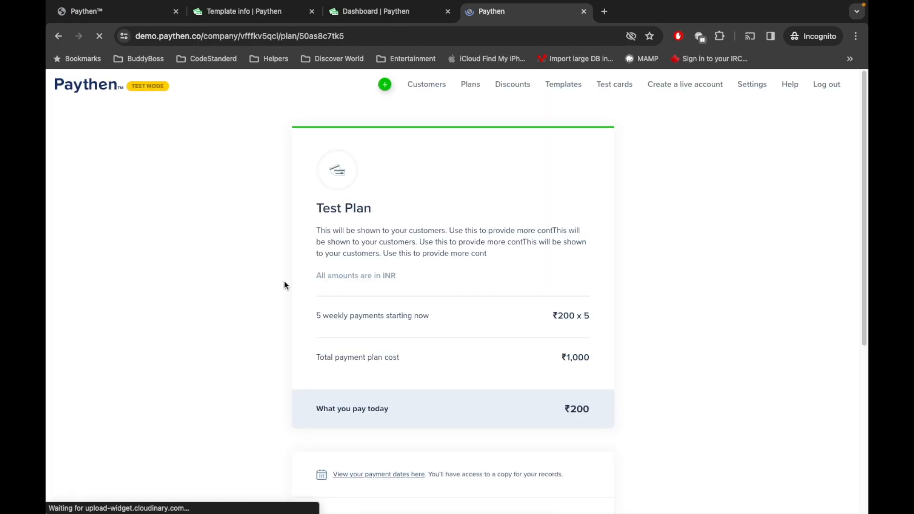
Step: Review the Test Plan checkout page, including the weekly payment breakdown, total cost, amount due today and the card payment form
scroll(284, 282, "down", 5)
scroll(284, 285, "down", 4)
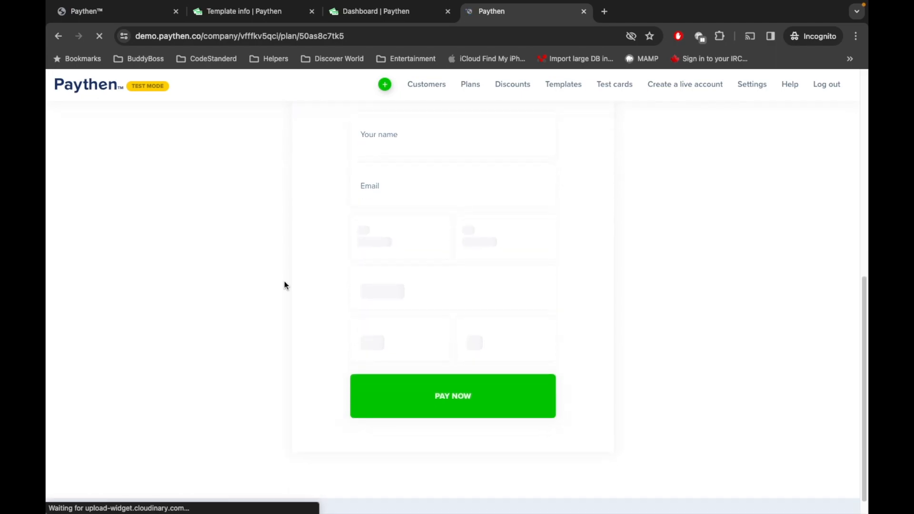
scroll(284, 284, "up", 2)
scroll(285, 281, "up", 7)
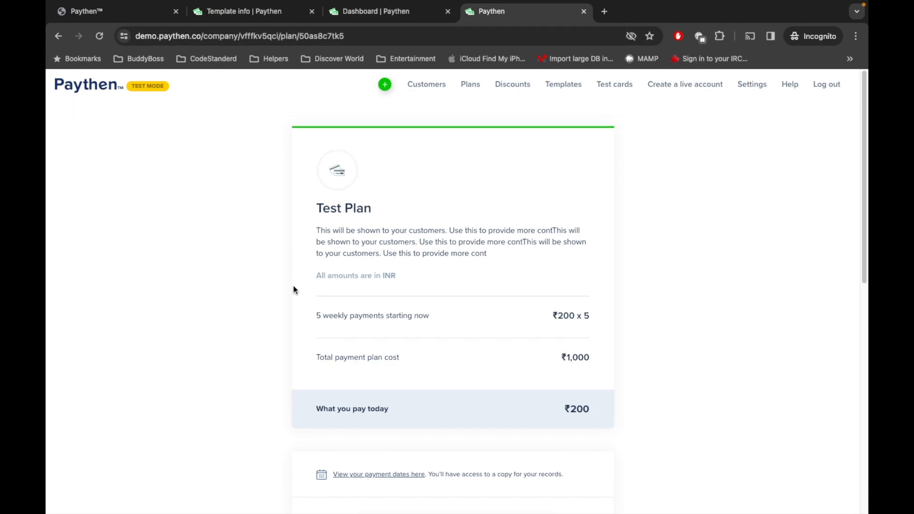
scroll(293, 286, "down", 6)
scroll(294, 286, "down", 4)
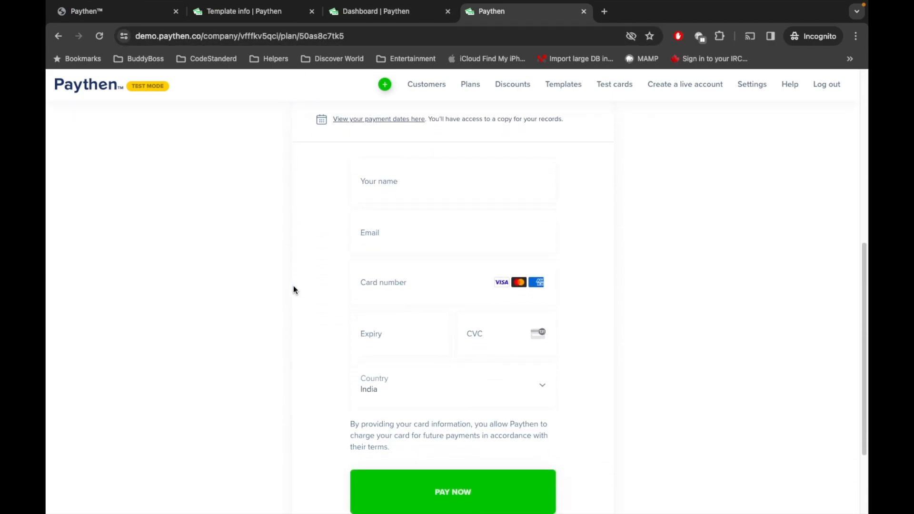
scroll(293, 286, "up", 7)
scroll(293, 289, "up", 3)
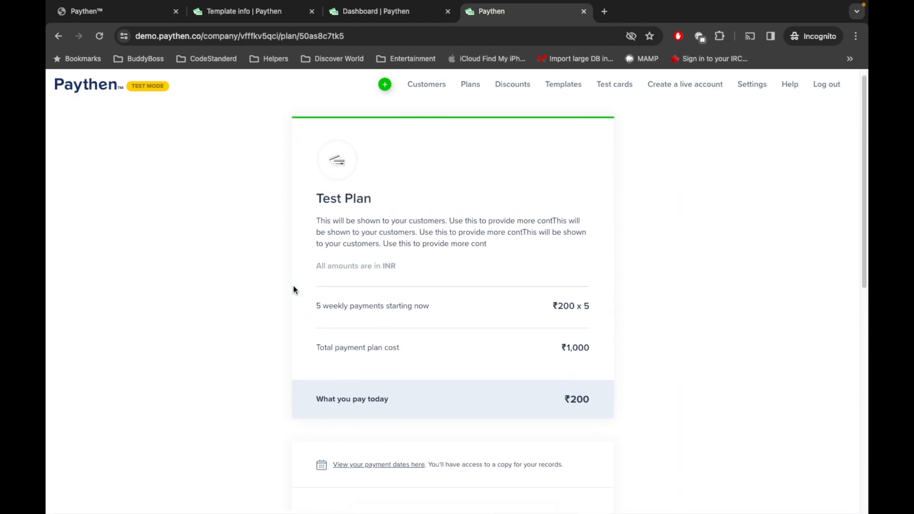
scroll(448, 282, "down", 1)
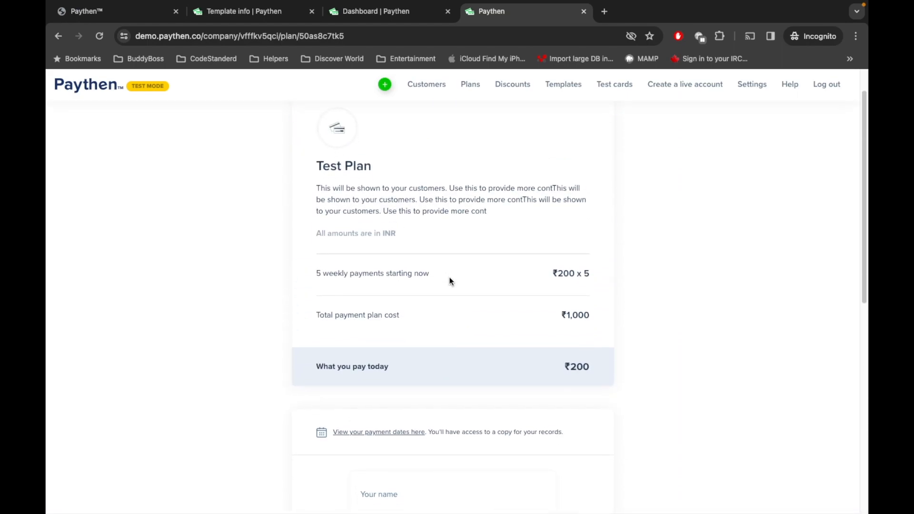
scroll(449, 281, "up", 2)
scroll(462, 215, "down", 2)
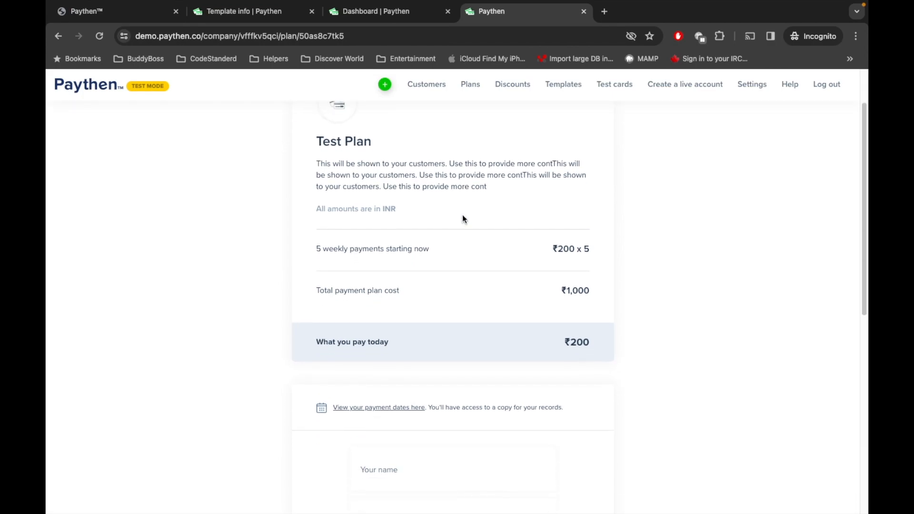
scroll(462, 217, "down", 5)
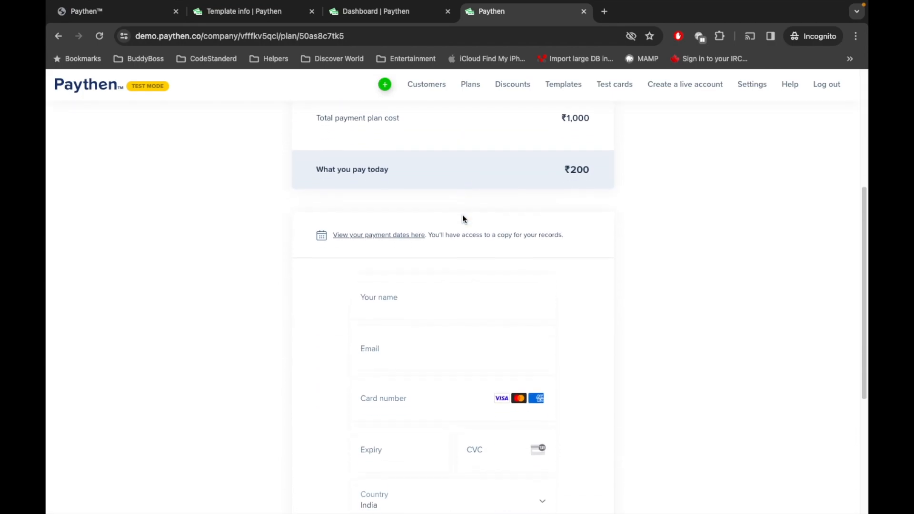
scroll(463, 219, "down", 5)
scroll(463, 215, "up", 12)
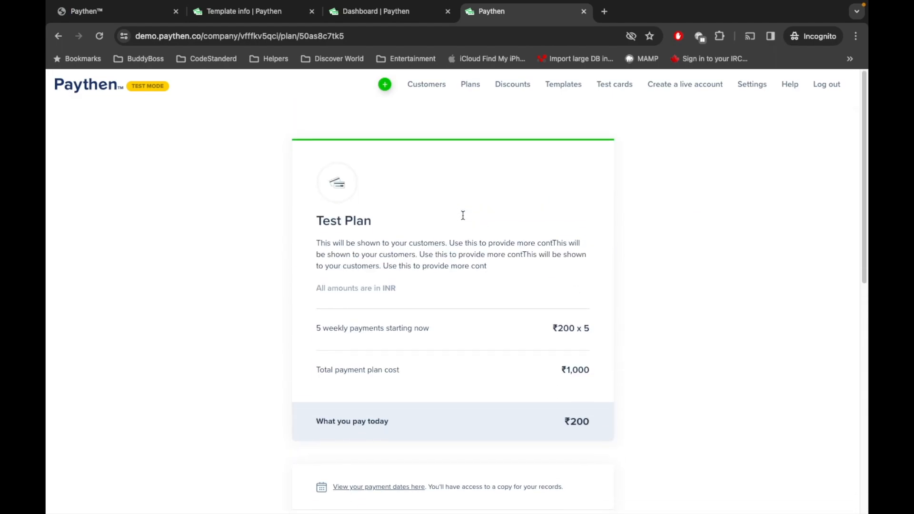
Step: Examine the generated web address of the Test Plan page, particularly its plan portion
left_click(376, 30)
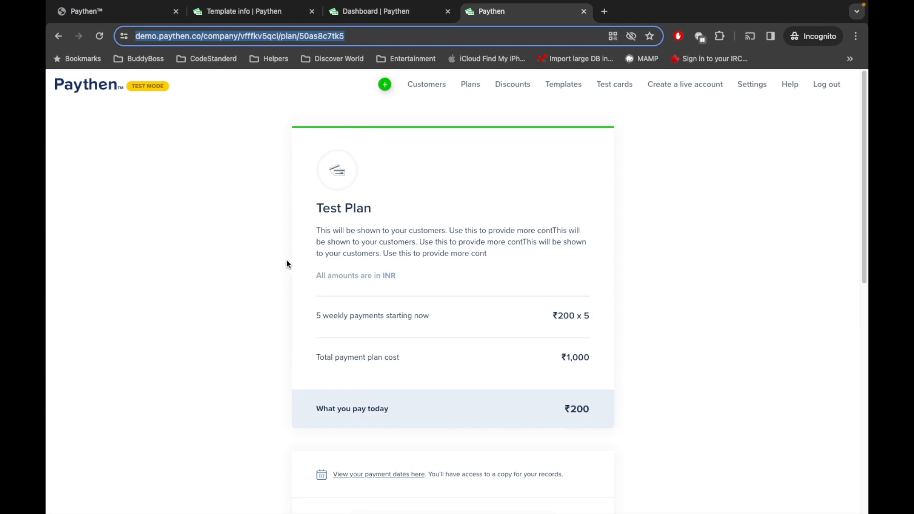
left_click(257, 281)
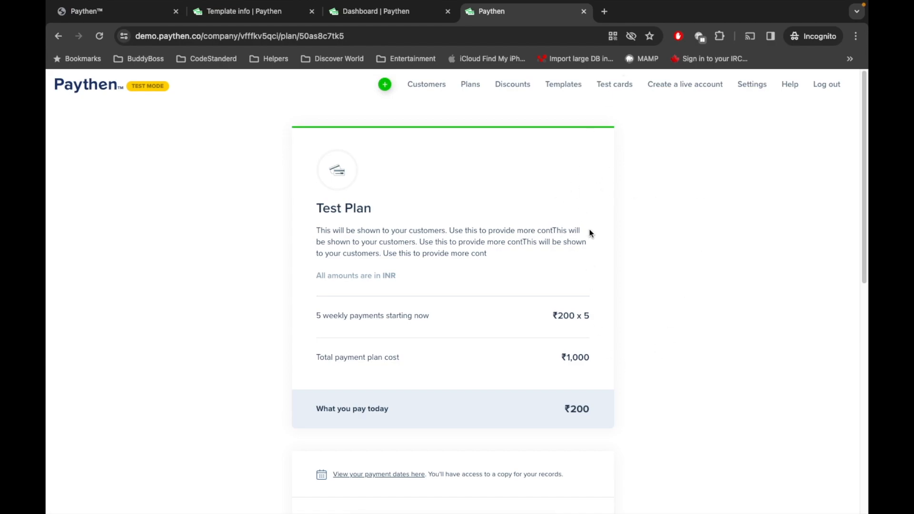
left_click(273, 36)
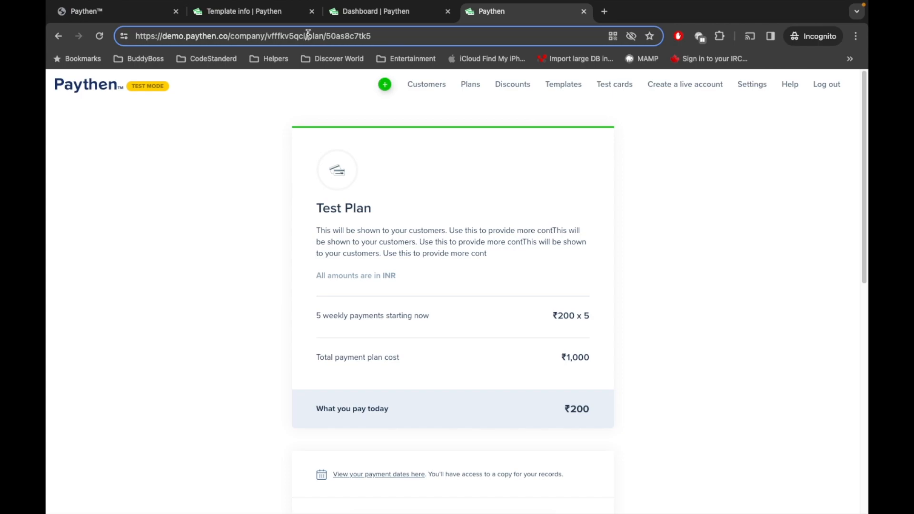
left_click_drag(313, 35, 384, 35)
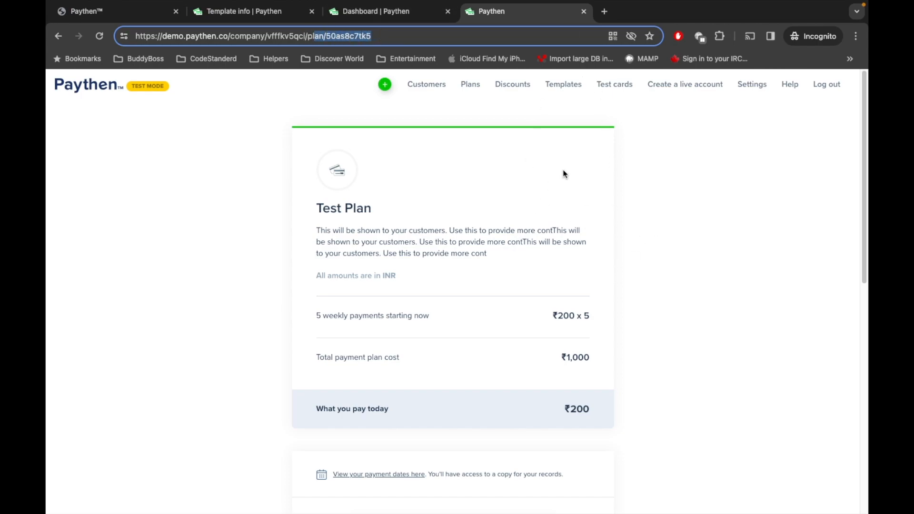
Step: Start a new Pay your way plan with the product name "My Bat" and a price of 1000
left_click(385, 87)
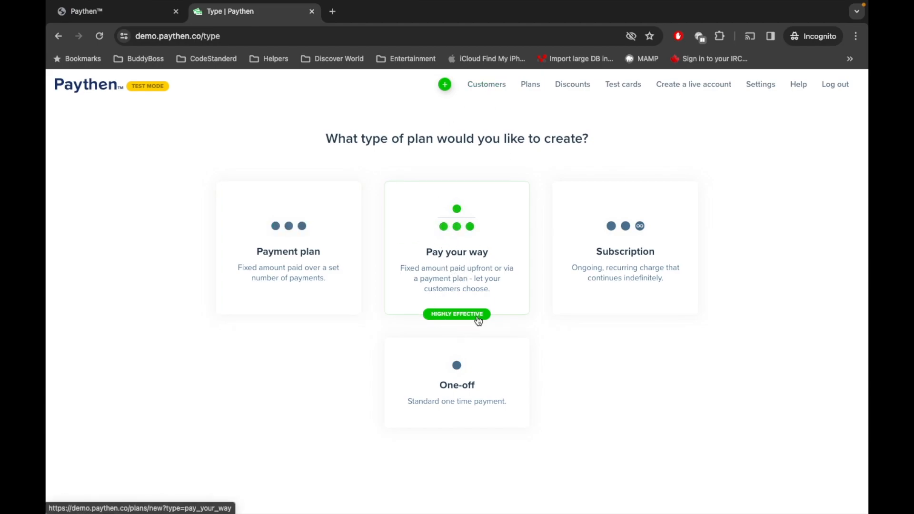
left_click(459, 253)
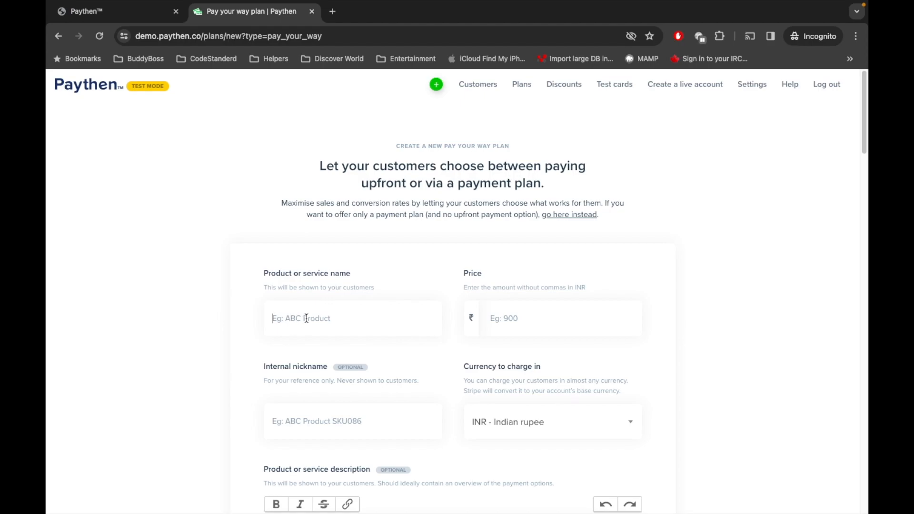
type("My Bat")
scroll(416, 267, "down", 2)
left_click(535, 213)
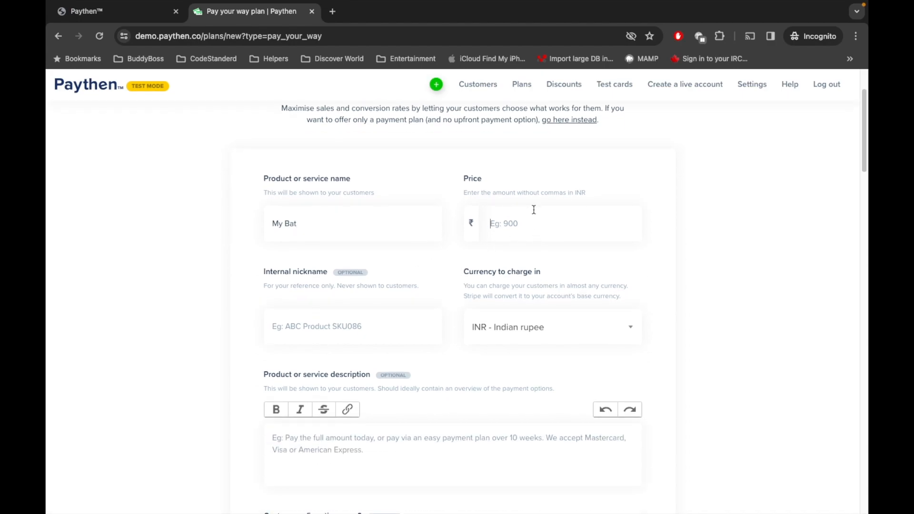
type("1000")
Step: Check the optional internal nickname field and the currency choices, keeping INR - Indian rupee
left_click(284, 270)
scroll(238, 271, "down", 1)
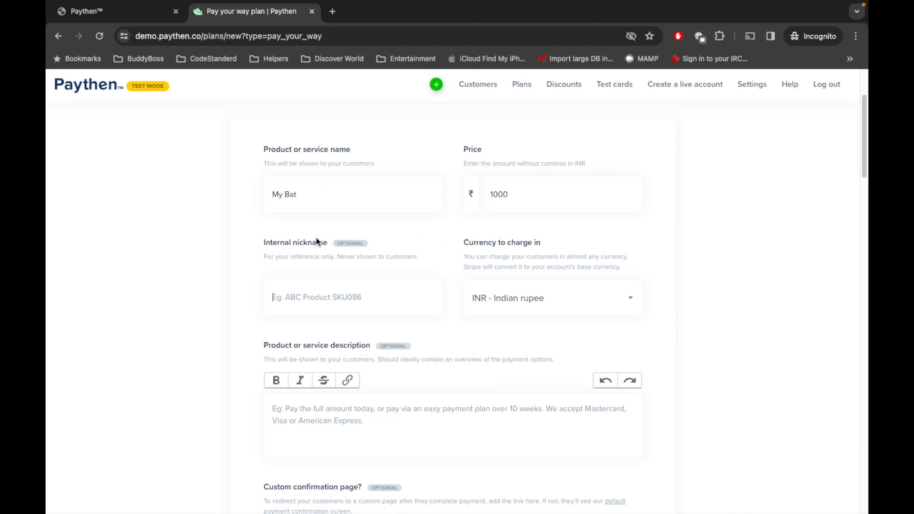
scroll(415, 242, "down", 1)
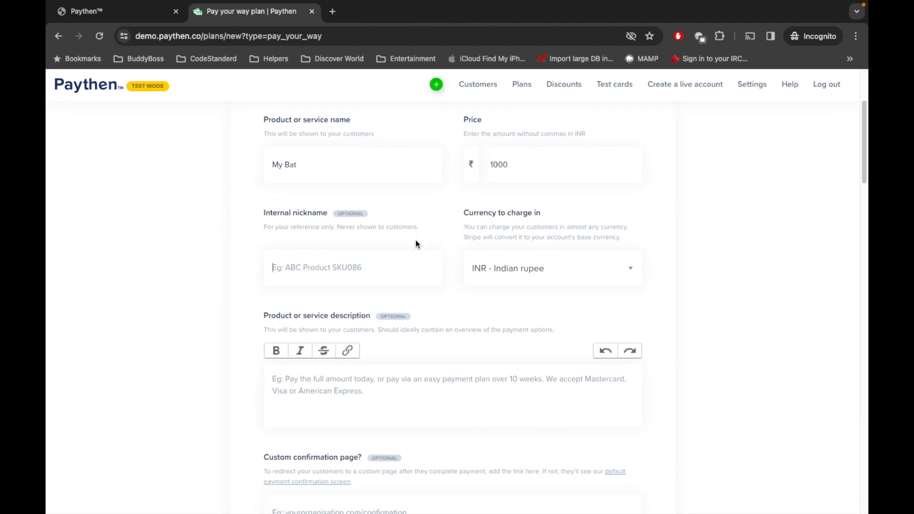
left_click(539, 271)
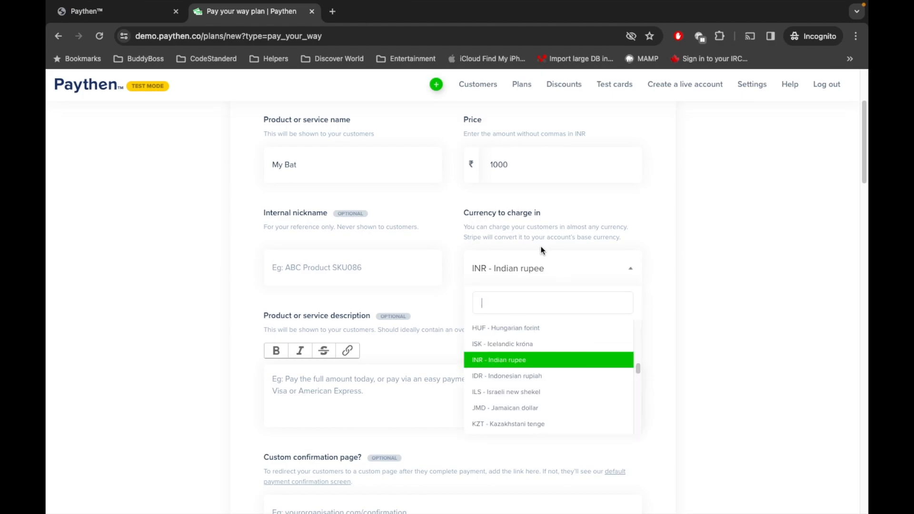
left_click(524, 272)
scroll(413, 249, "down", 3)
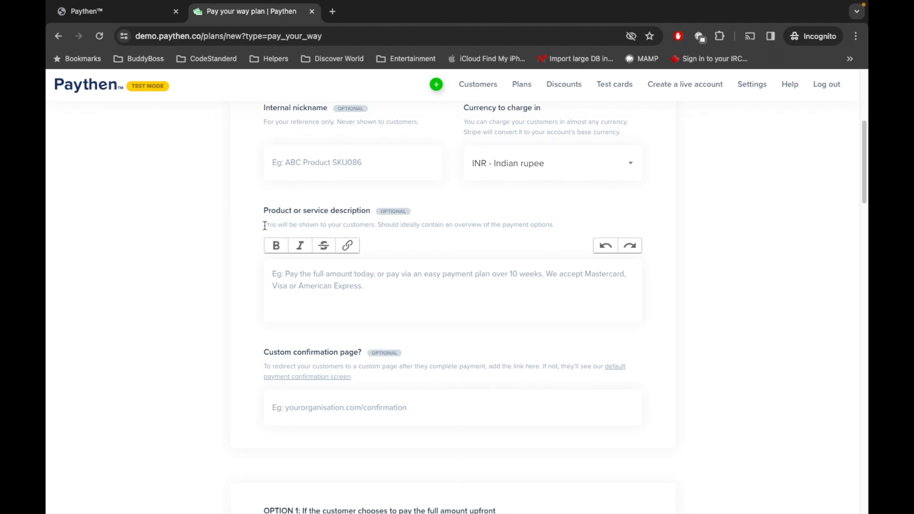
Step: Fill the product description with "This will be shown to your customers. Should ideally contain an overview of the payment options" three times in a row
left_click_drag(264, 225, 554, 223)
key("super+c")
left_click(411, 284)
key("super+v")
key("super+v")
key("super+v")
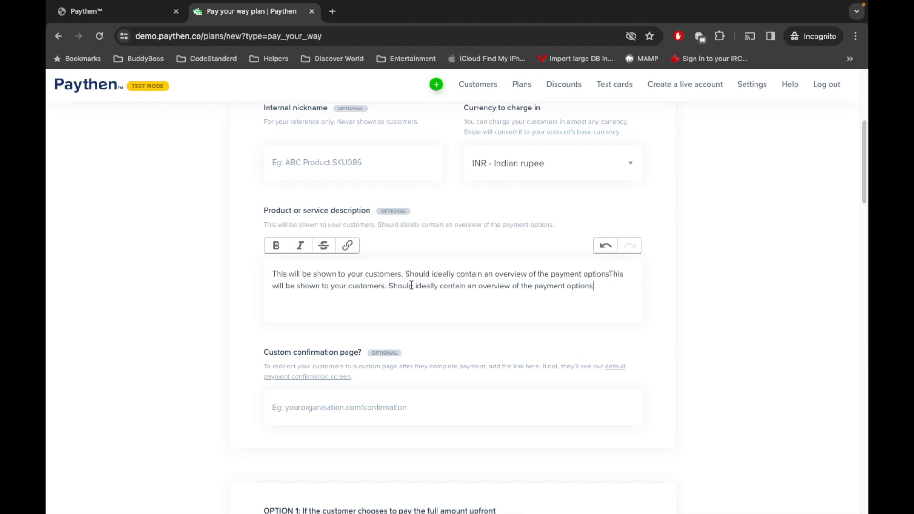
Step: Leave the custom confirmation page empty and set the pay now label of Option 1 to "Pay Today 10% off"
scroll(327, 257, "down", 3)
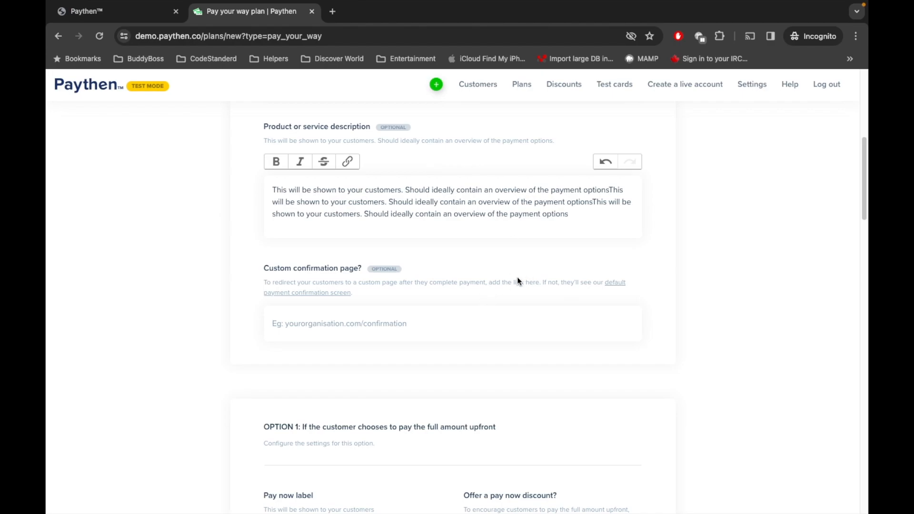
scroll(387, 266, "down", 2)
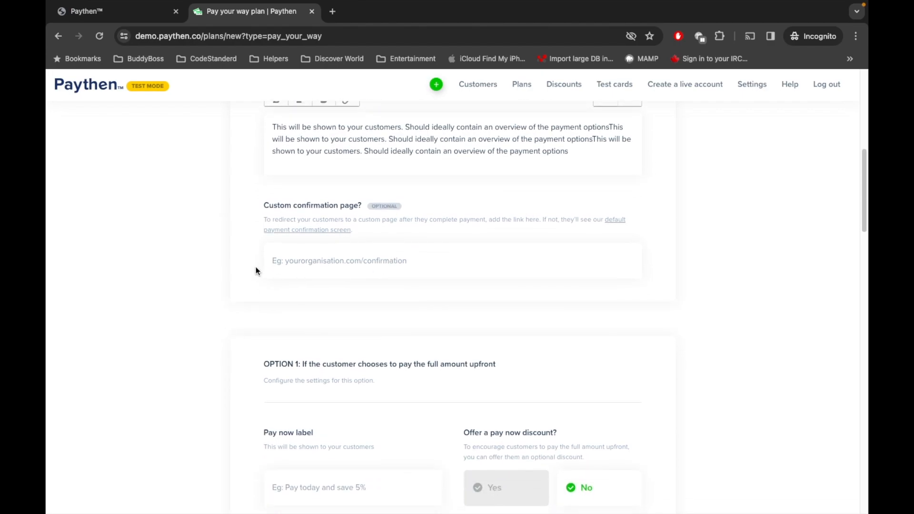
scroll(255, 267, "down", 1)
scroll(255, 267, "up", 1)
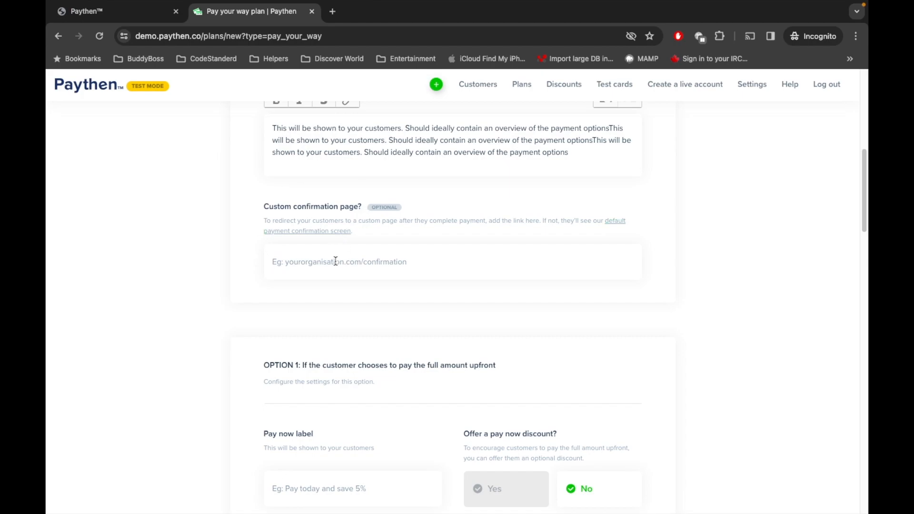
scroll(261, 262, "down", 5)
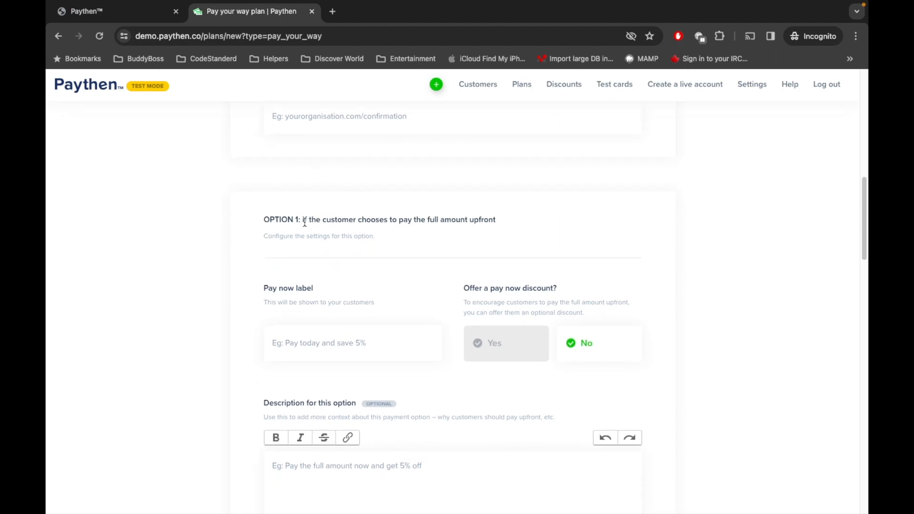
left_click_drag(304, 216, 505, 227)
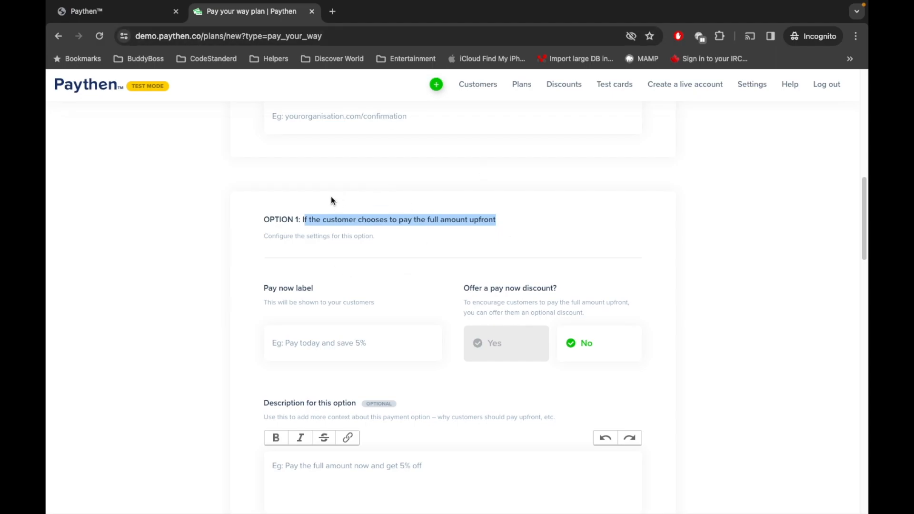
left_click(299, 236)
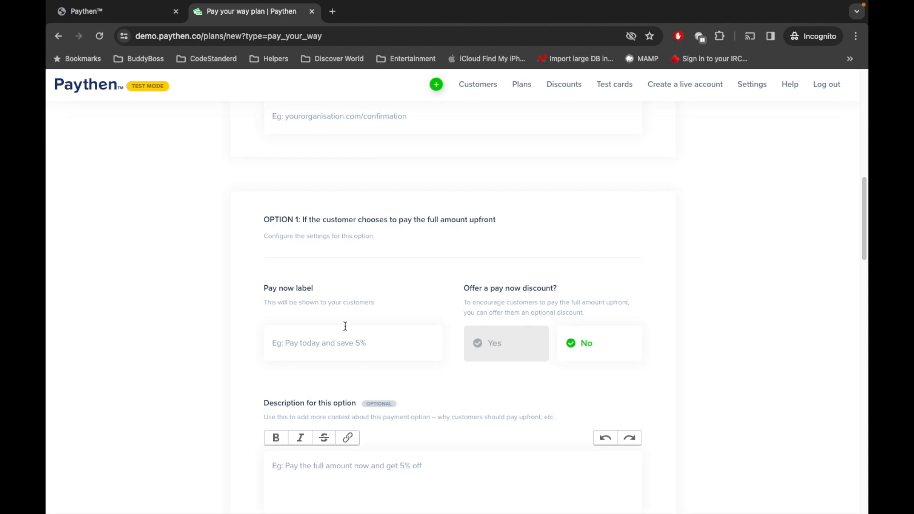
scroll(345, 331, "down", 1)
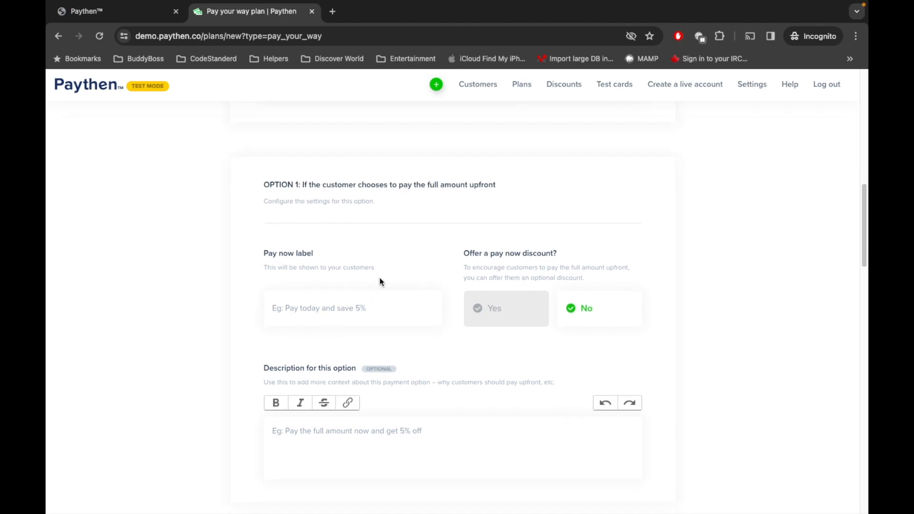
type("Pay Today 10% off")
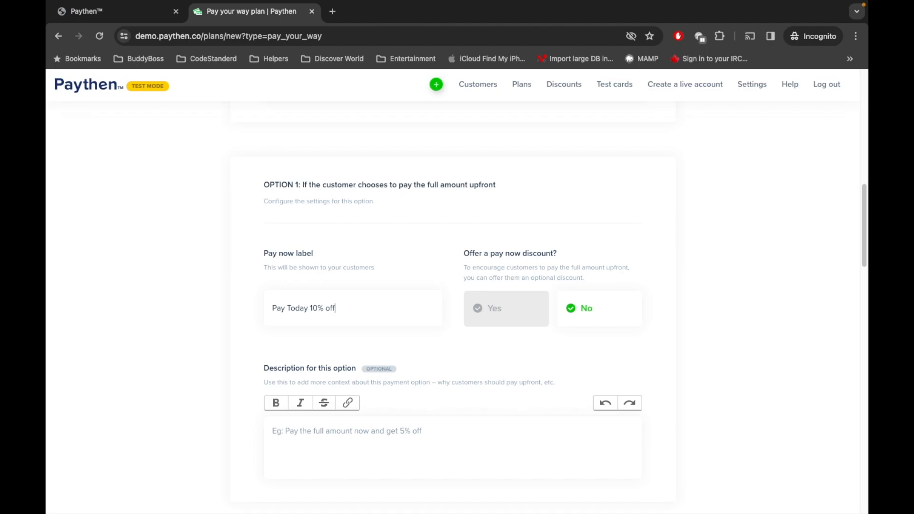
Step: Check which settings a pay now discount offers, leaving the discount set to No
scroll(493, 240, "down", 1)
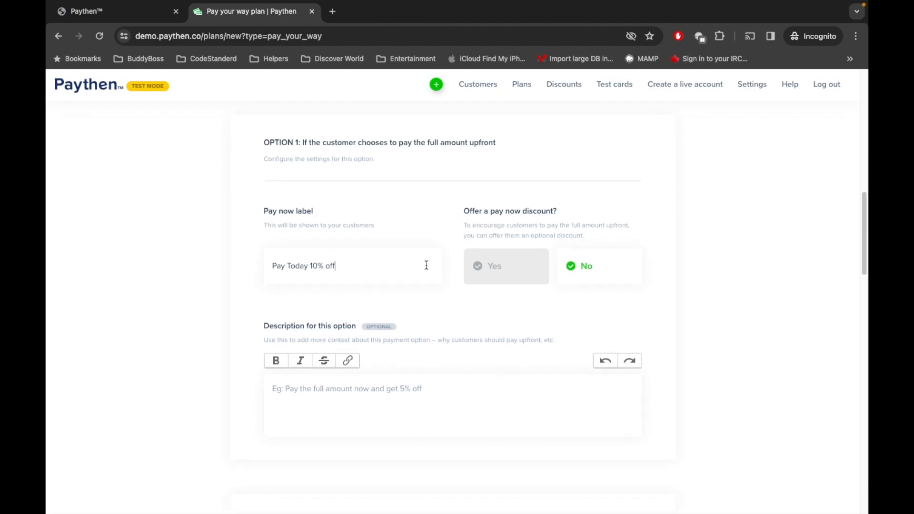
left_click(499, 282)
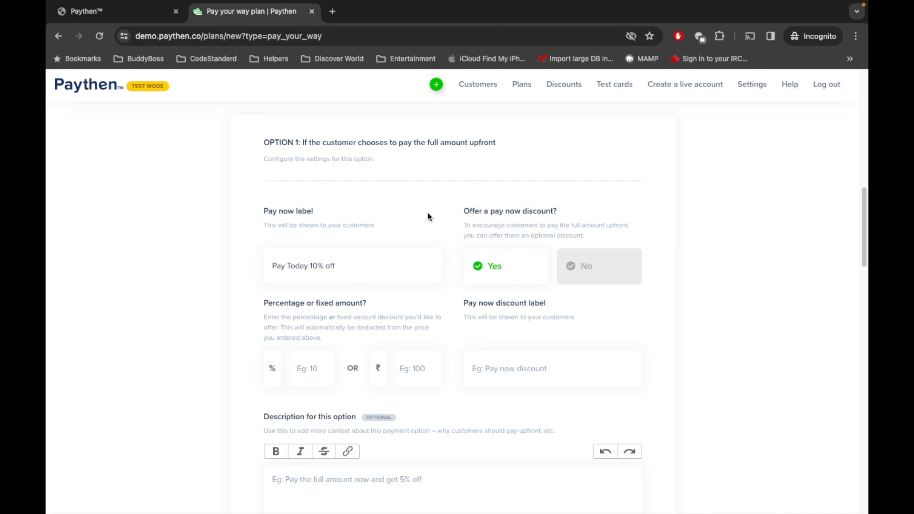
left_click(579, 273)
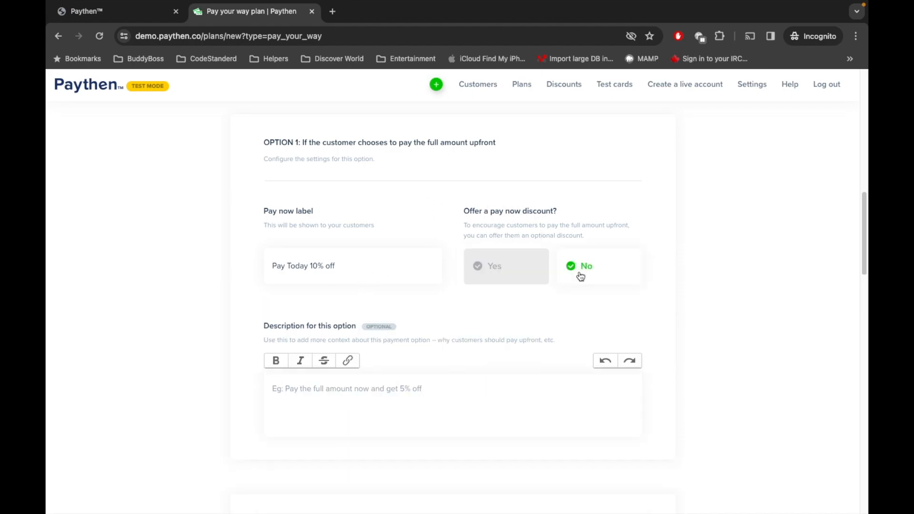
Step: Fill Option 1's description with "Use this to add more context about this payment option – why customers should pay upfront, etc." four times
scroll(524, 267, "down", 3)
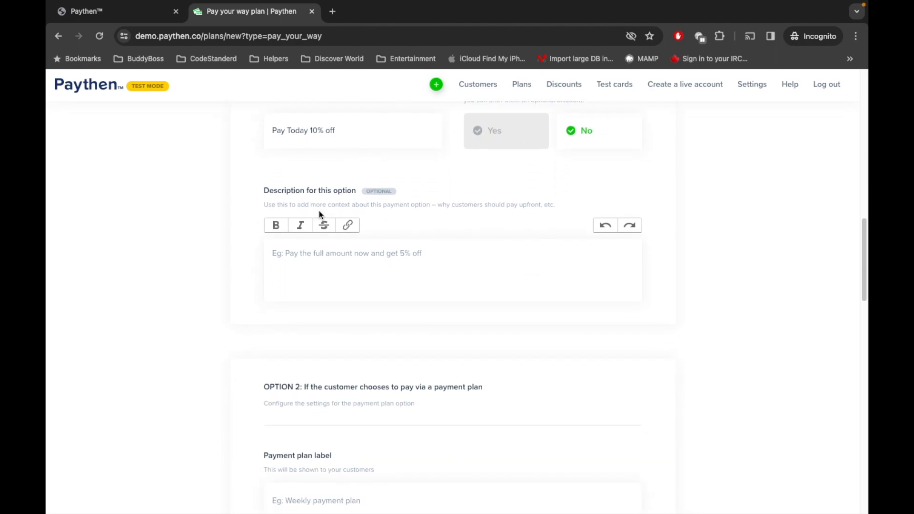
left_click_drag(261, 204, 554, 208)
key("super+c")
left_click(328, 267)
key("super+v")
key("super+v")
key("super+v")
key("super+v")
scroll(328, 268, "up", 1)
scroll(328, 268, "up", 3)
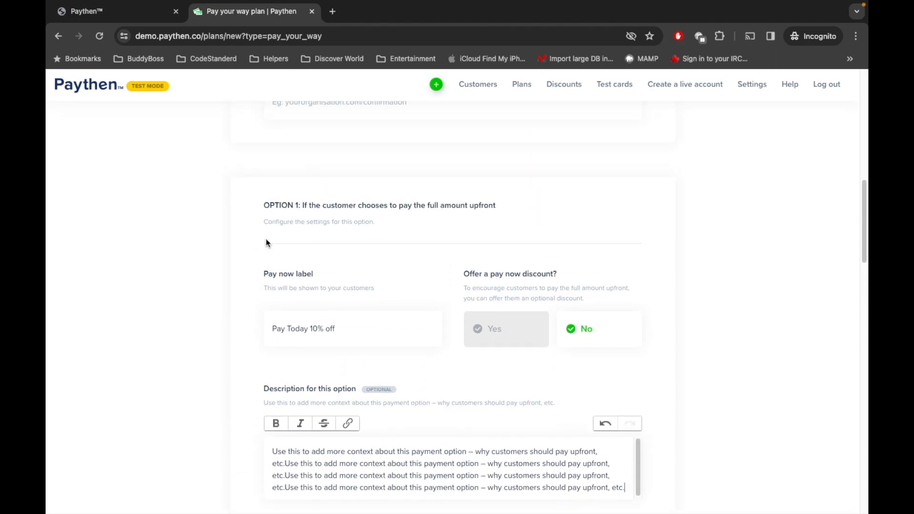
Step: Set the payment plan label of Option 2 to "Weekly Plan"
scroll(265, 238, "down", 10)
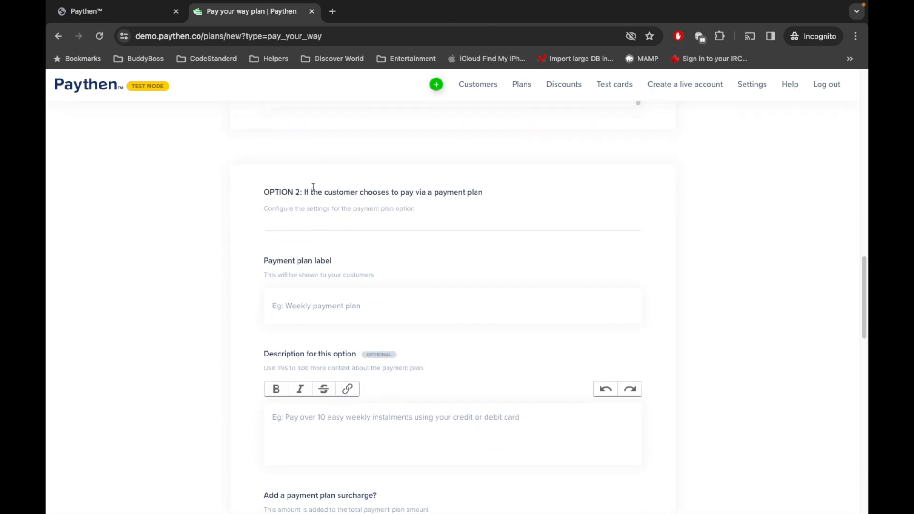
left_click_drag(408, 189, 512, 193)
left_click(321, 300)
type("Weekly Plan")
Step: Fill Option 2's description with "Use this to add more context about the payment plan." six times as continuous text without line breaks
scroll(367, 163, "down", 4)
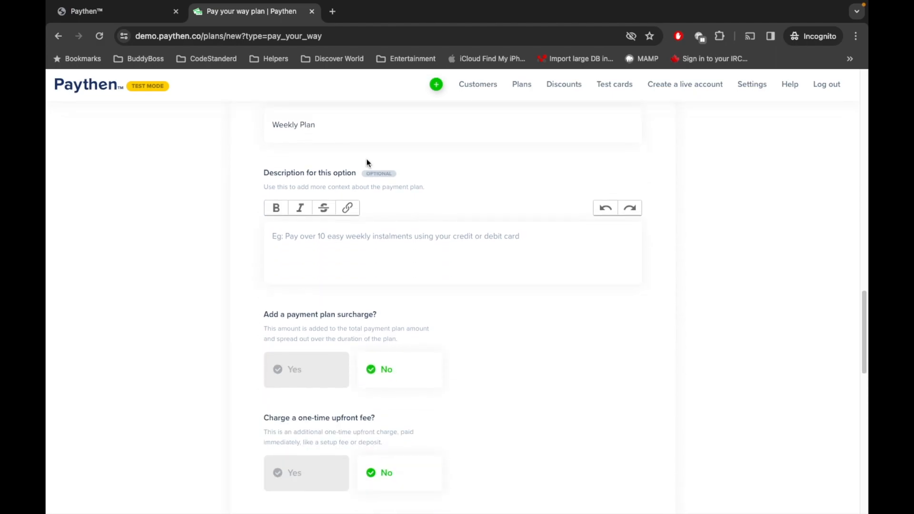
triple_click(302, 189)
key("ctrl+c")
left_click(300, 264)
key("ctrl+v")
key("ctrl+v")
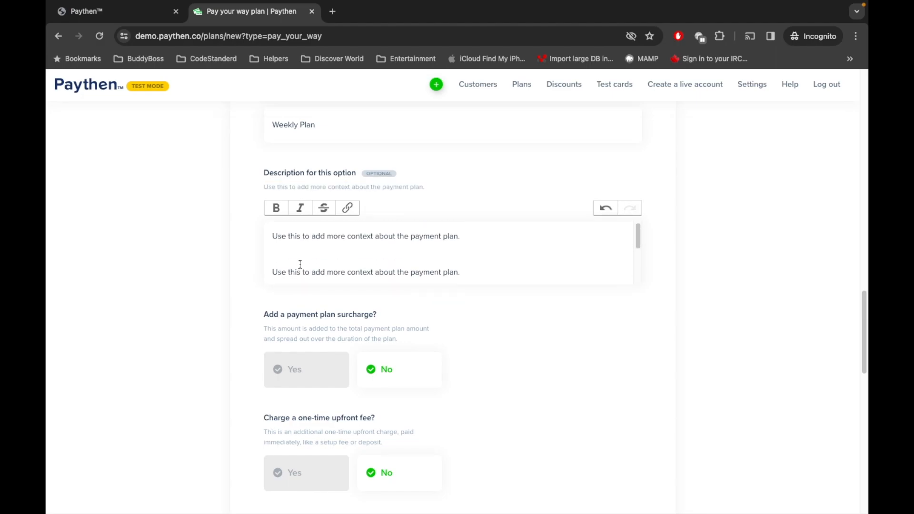
key("ctrl+z")
key("BackSpace")
key("BackSpace")
key("ctrl+a")
key("super+v")
key("super+v")
key("super+v")
key("super+v")
key("super+v")
key("super+v")
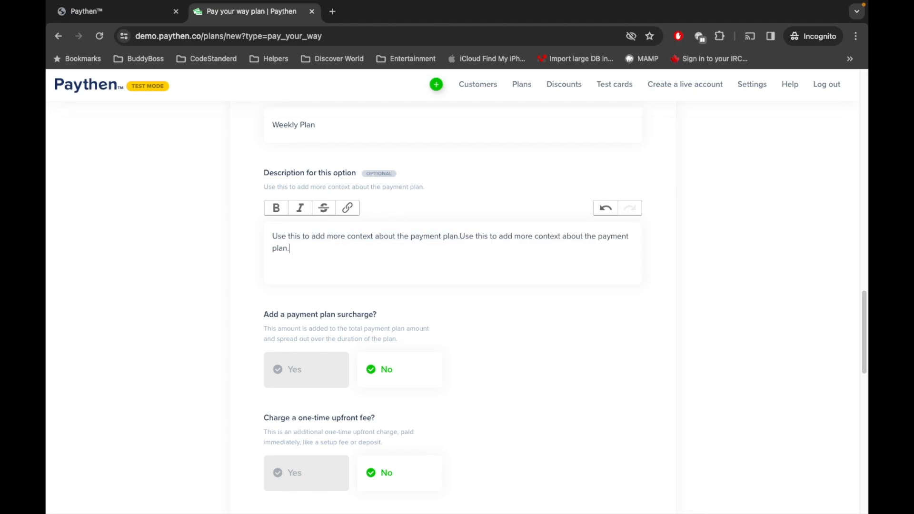
Step: Set the payment plan's billing interval to Weekly, leaving the surcharge and one-time upfront fee at No
scroll(247, 241, "down", 1)
scroll(247, 241, "down", 2)
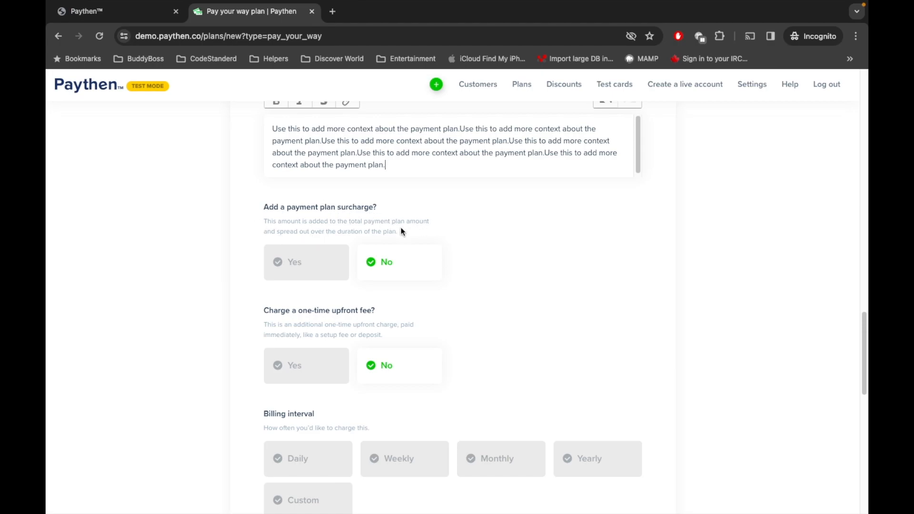
scroll(387, 226, "down", 1)
scroll(442, 219, "down", 4)
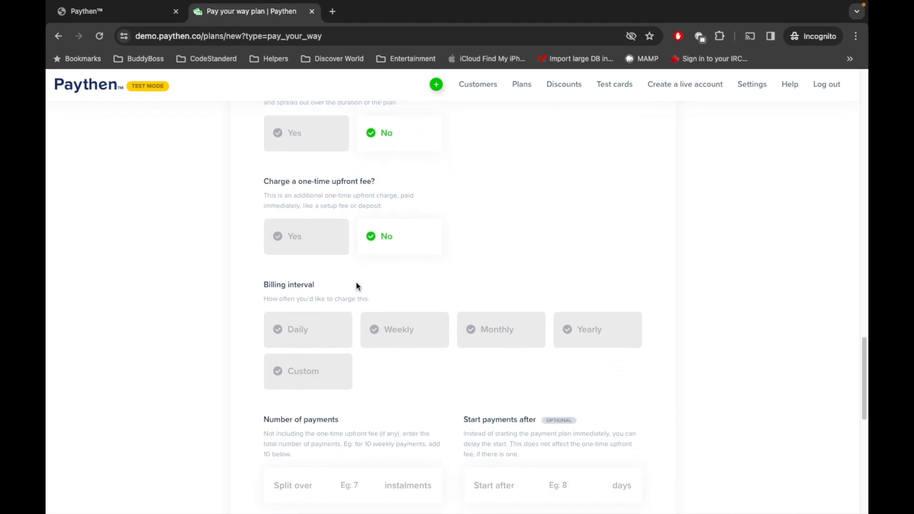
left_click(384, 342)
scroll(504, 267, "up", 6)
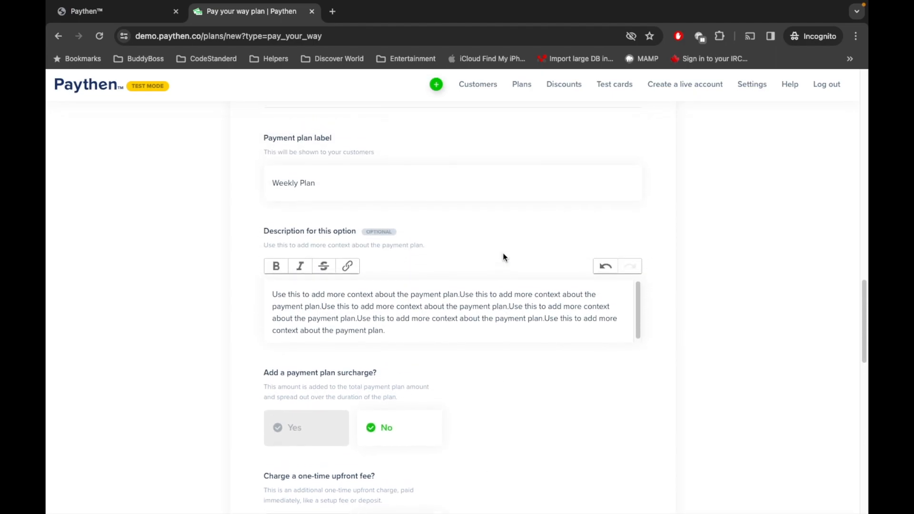
scroll(503, 257, "up", 3)
scroll(394, 270, "down", 5)
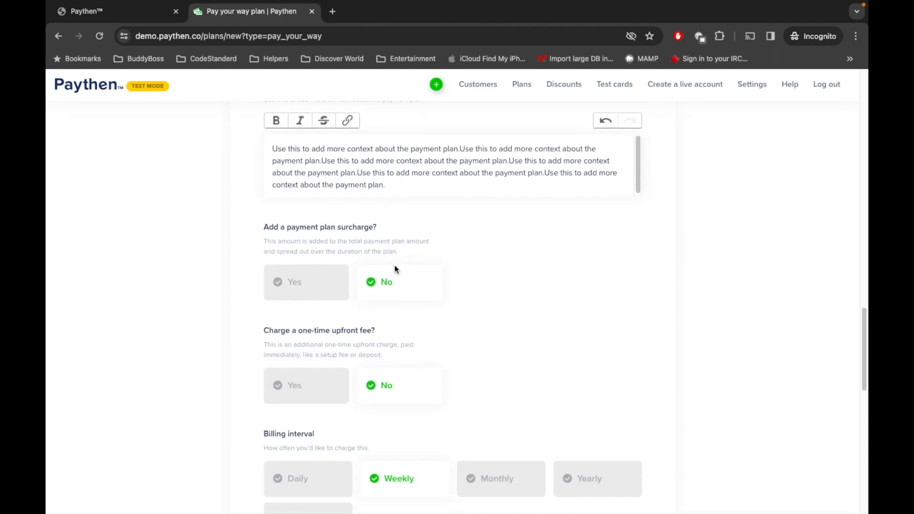
Step: Split the payment plan over 10 instalments and delay the start of payments by 5 days
scroll(395, 269, "down", 7)
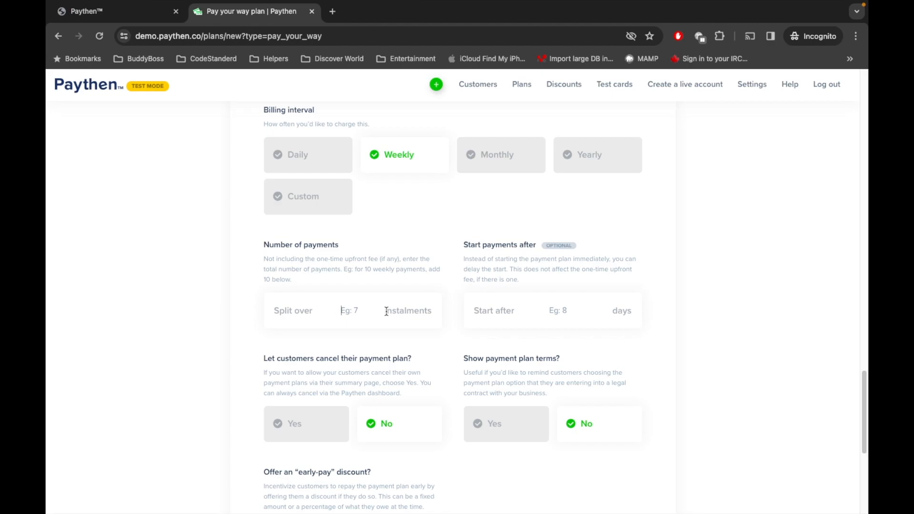
type("10")
type("5")
key("BackSpace")
scroll(438, 301, "down", 2)
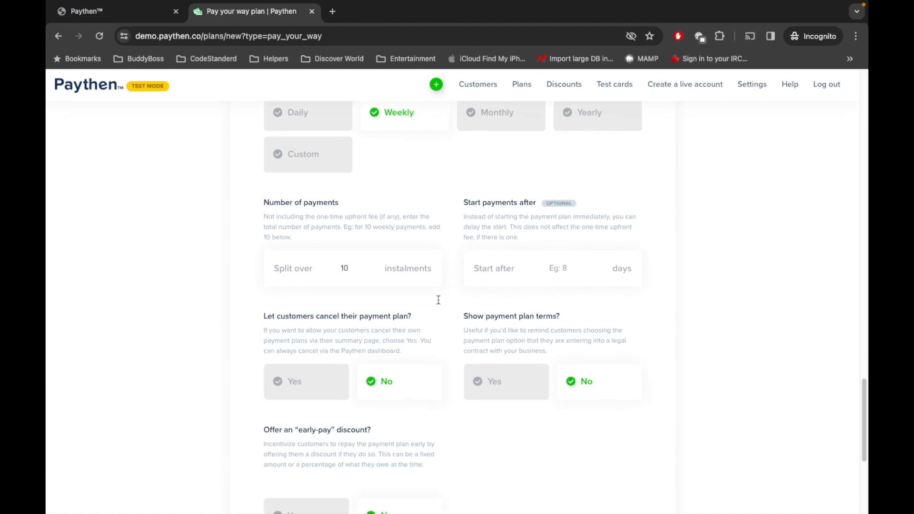
type("5")
Step: Allow customers to cancel their payment plan and show the payment plan terms with the default text
scroll(414, 281, "down", 2)
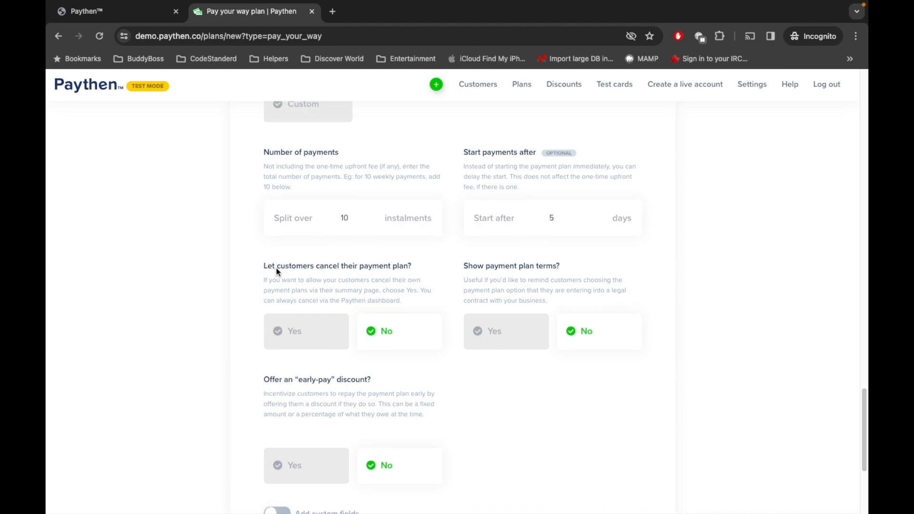
scroll(435, 284, "down", 2)
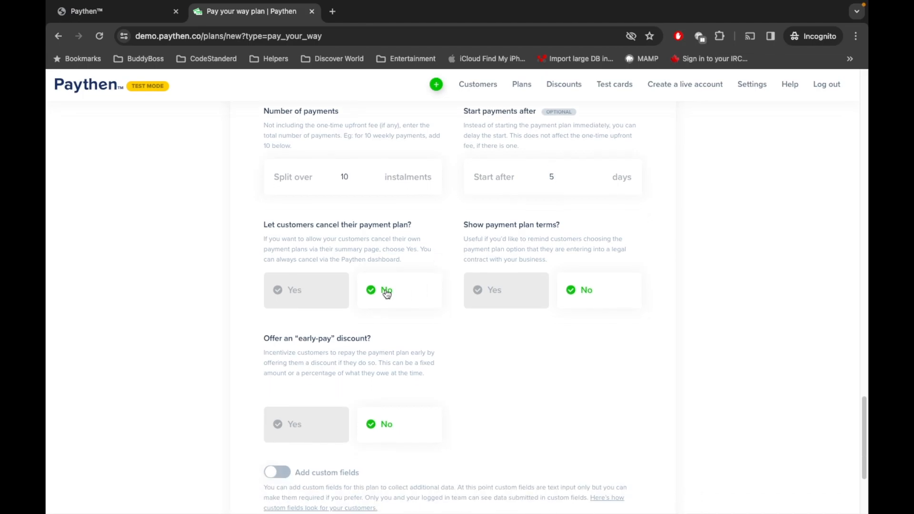
left_click(307, 296)
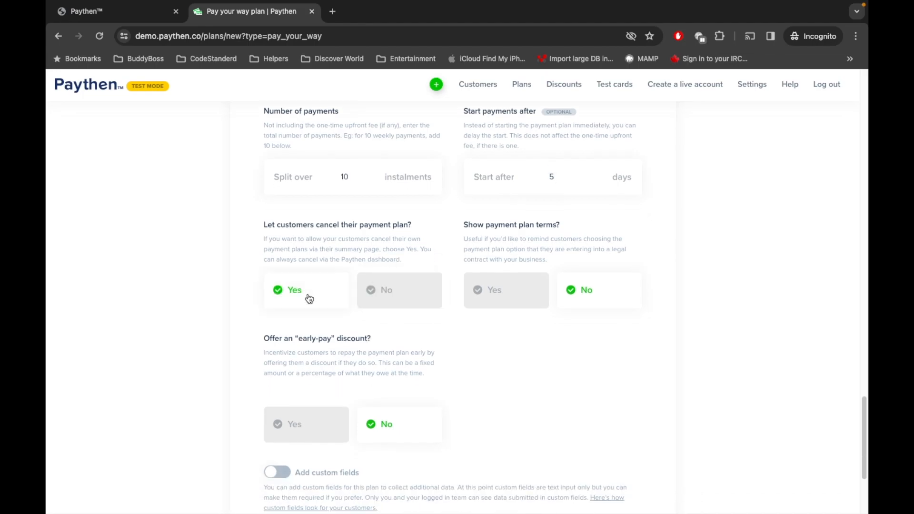
left_click(516, 284)
scroll(440, 229, "down", 5)
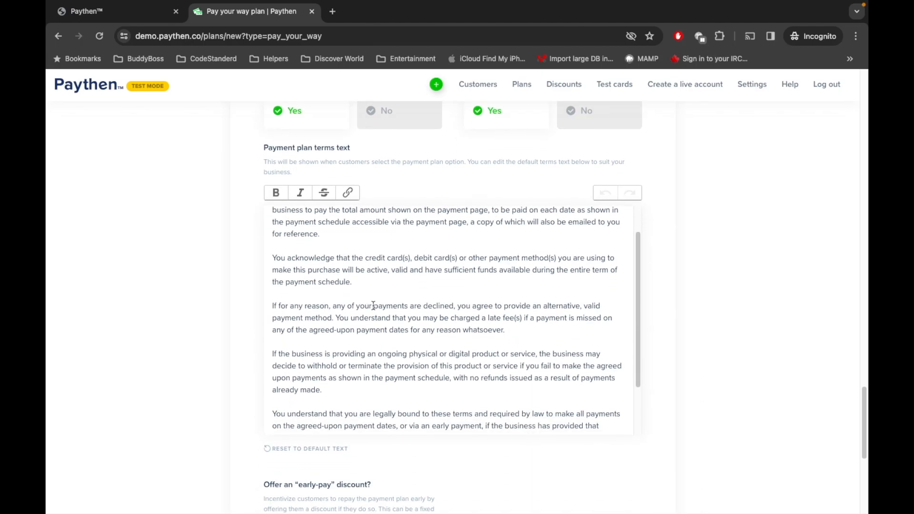
Step: Check the "early-pay" discount option of the payment plan, keeping it set to No
scroll(373, 305, "down", 10)
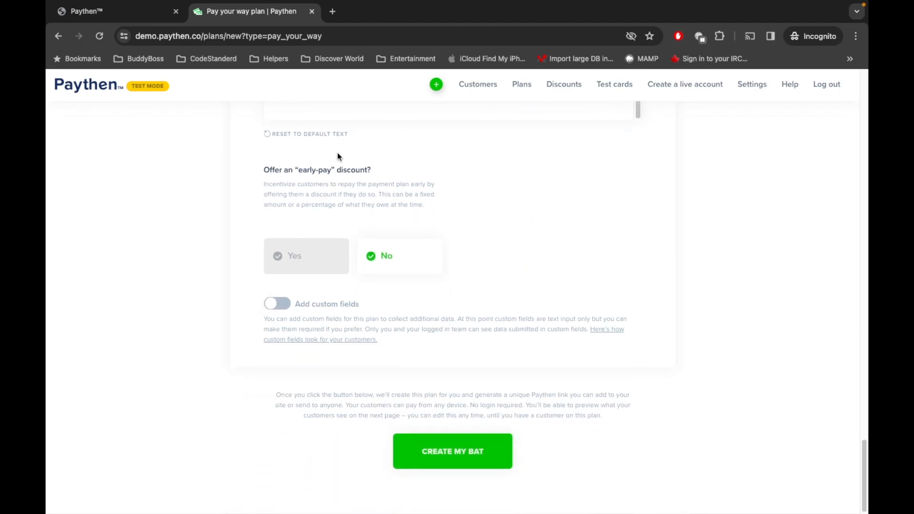
left_click_drag(263, 172, 391, 173)
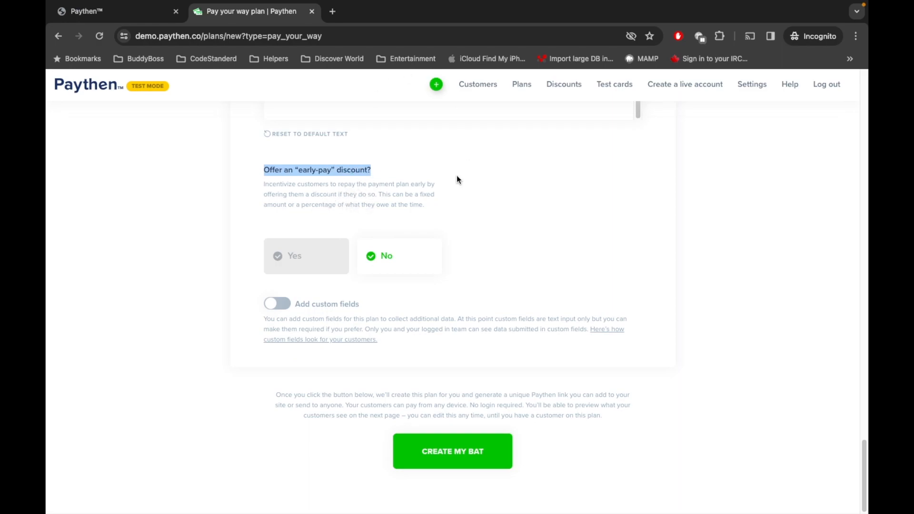
left_click(399, 267)
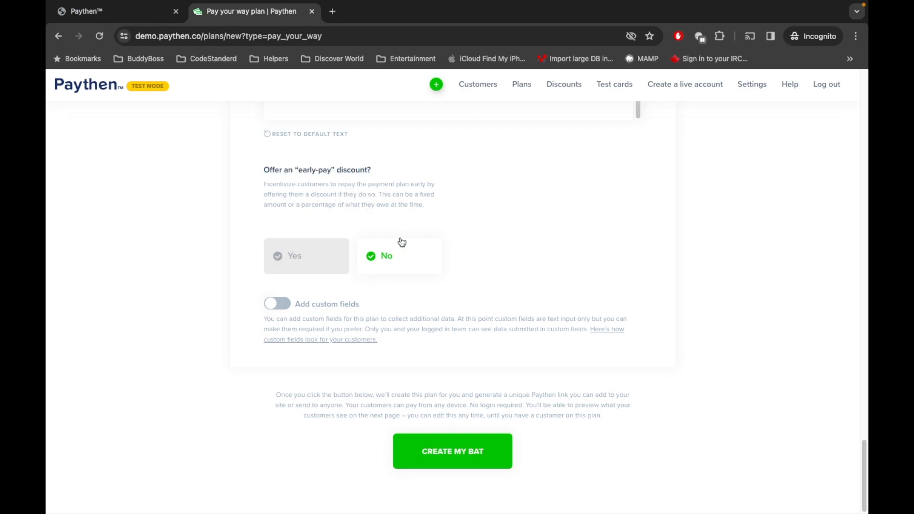
left_click(280, 309)
scroll(244, 325, "down", 2)
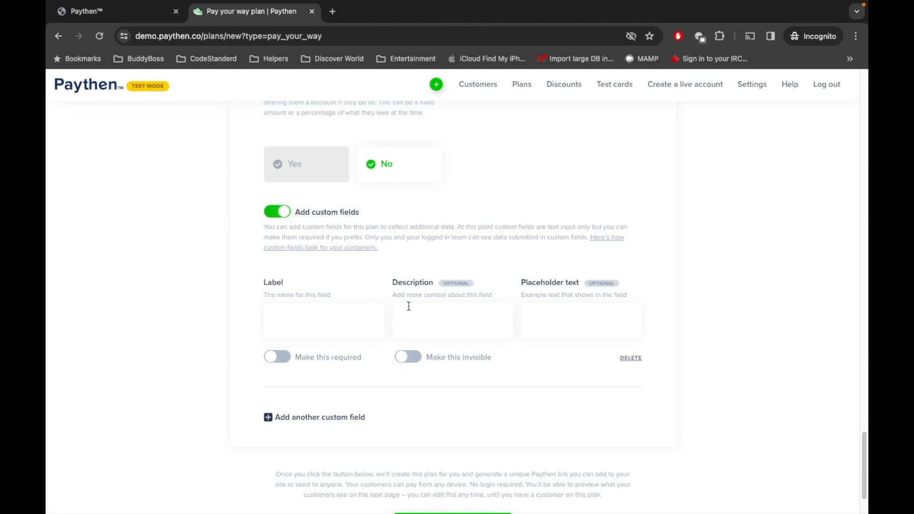
left_click(297, 315)
left_click(275, 212)
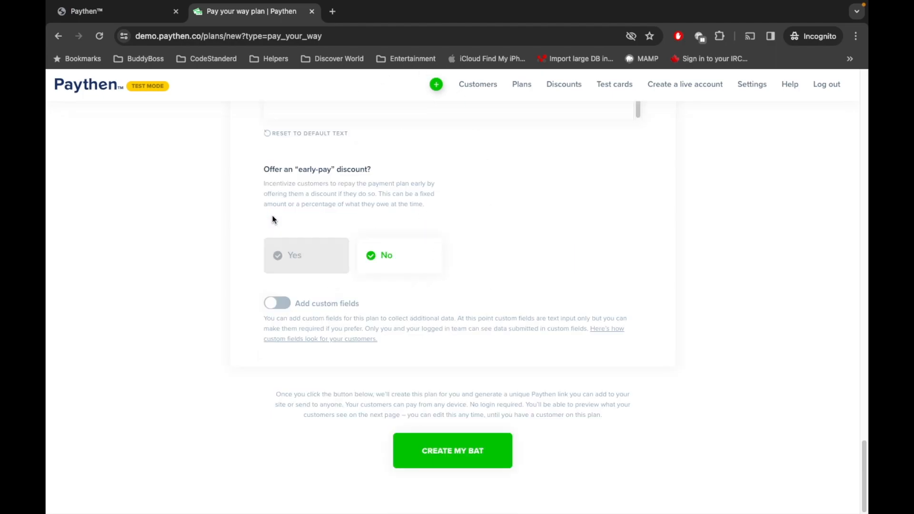
Step: Enable custom fields and add one labelled "Custom F1" with the description "Descriptijoj for custom field"
left_click(288, 303)
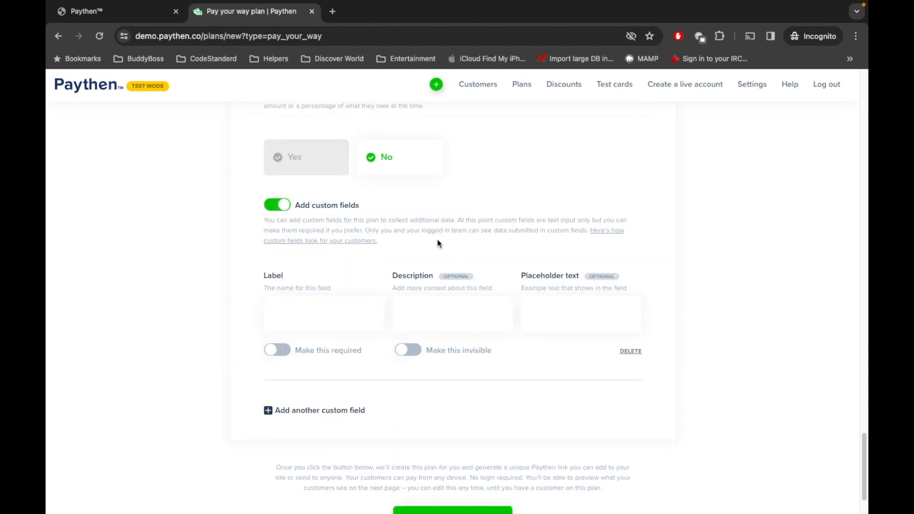
type("Custom F1")
left_click(281, 313)
type("s")
type("Descriptiioj for")
type(" custom field")
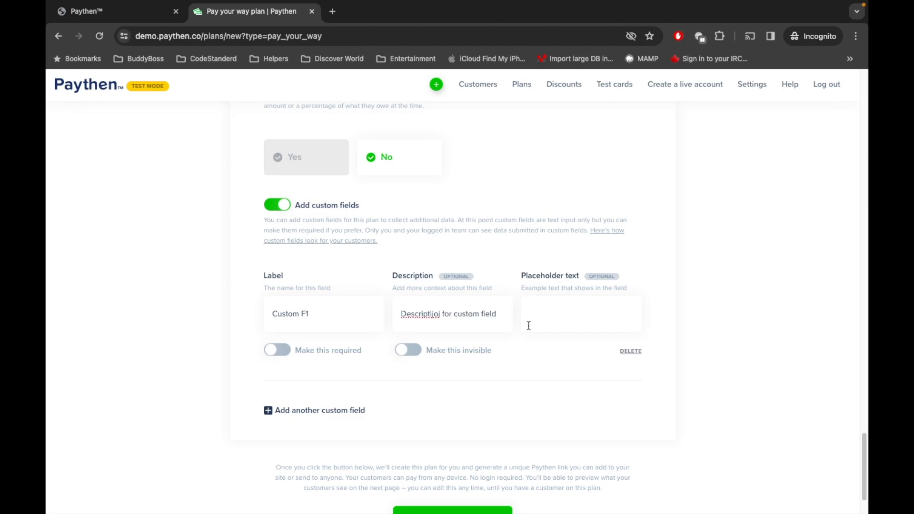
Step: Leave the custom field's placeholder text empty and create the My Bat plan
left_click(563, 323)
scroll(490, 256, "down", 2)
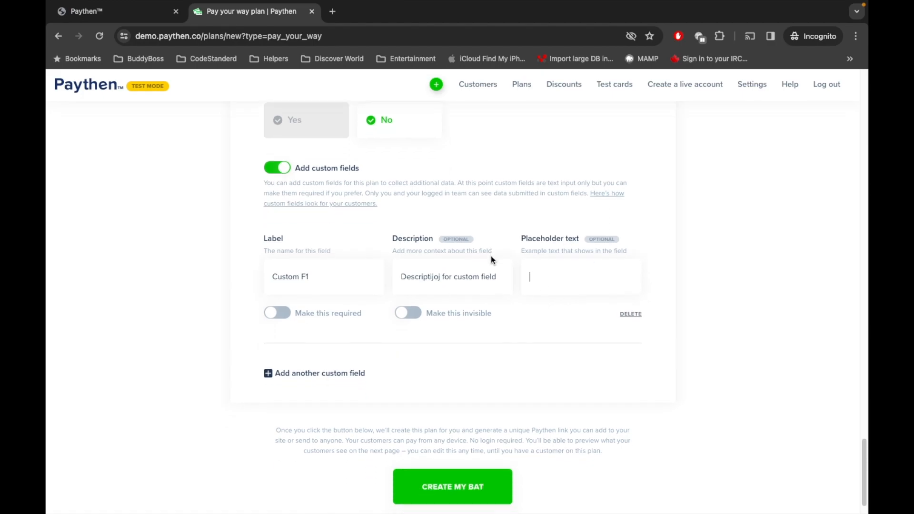
scroll(484, 276, "down", 2)
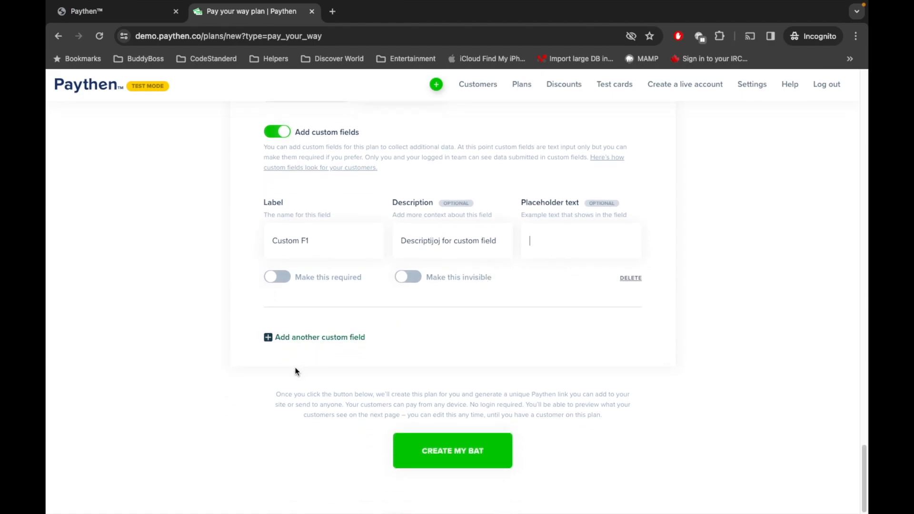
left_click(464, 450)
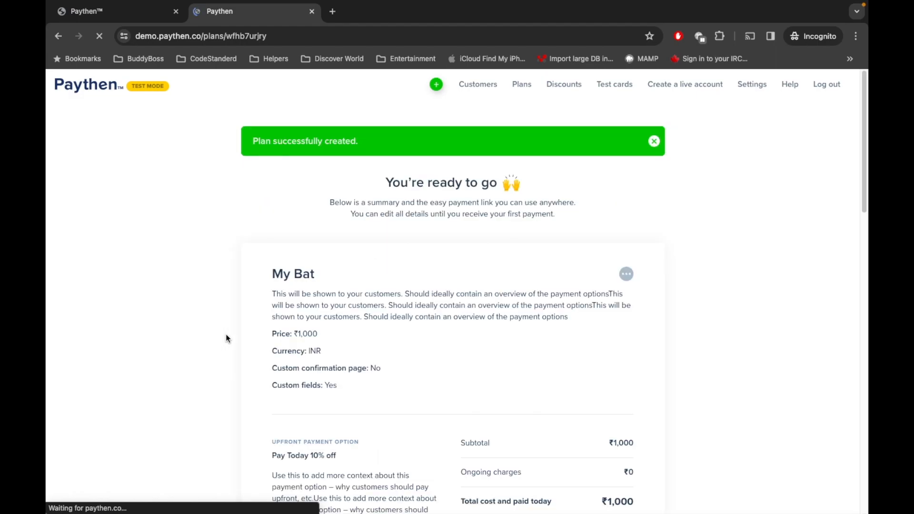
Step: Review the created My Bat plan's summary, covering the upfront and payment plan options, and its easy pay link
scroll(328, 204, "down", 1)
scroll(328, 204, "down", 7)
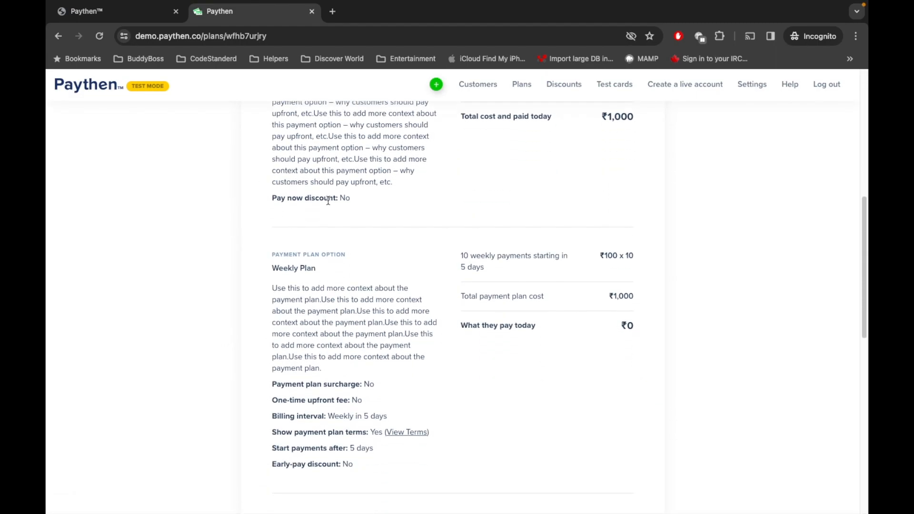
scroll(327, 200, "down", 5)
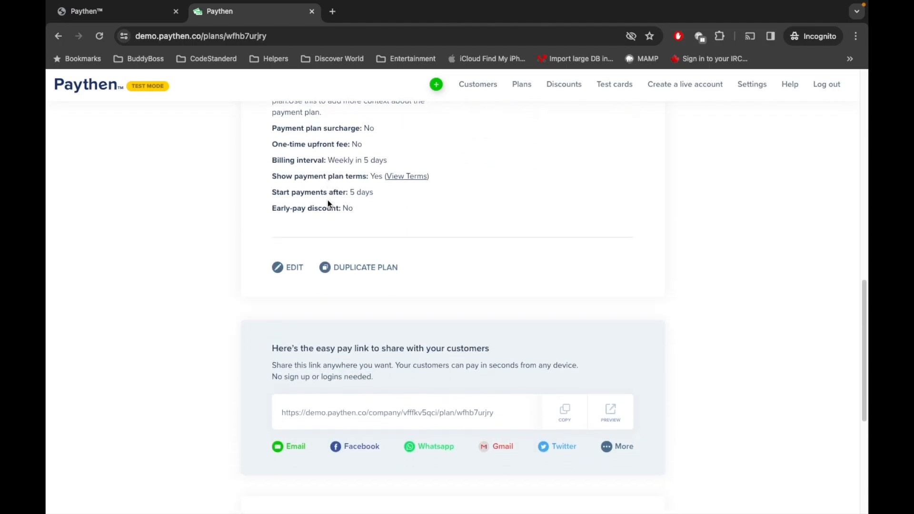
scroll(327, 200, "down", 3)
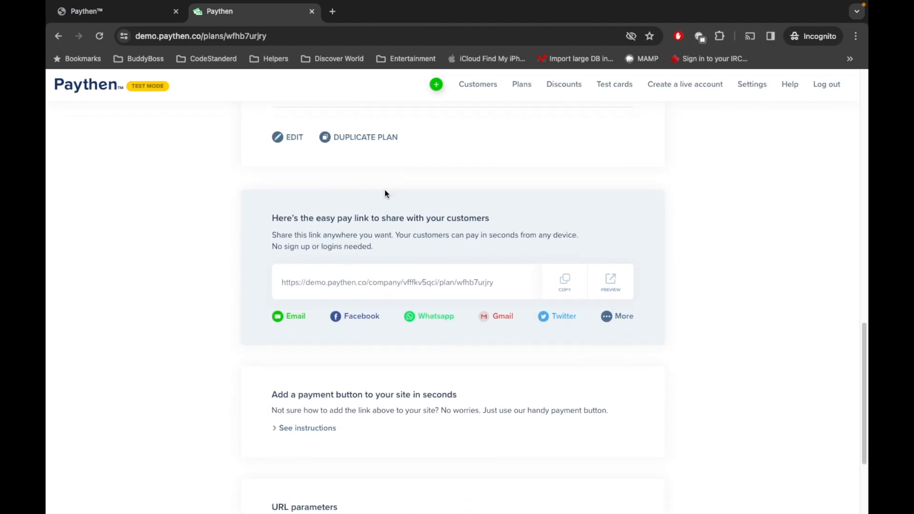
scroll(410, 250, "up", 6)
scroll(410, 250, "down", 3)
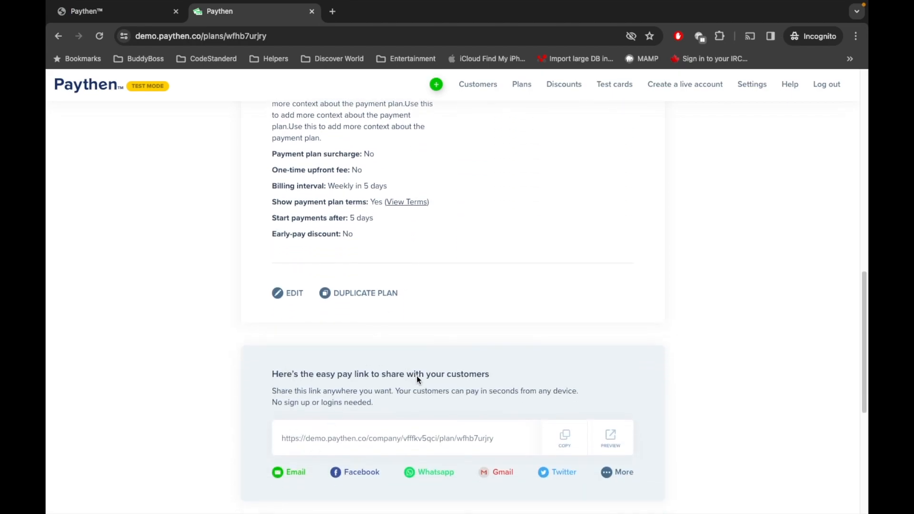
scroll(427, 364, "up", 1)
scroll(428, 364, "down", 2)
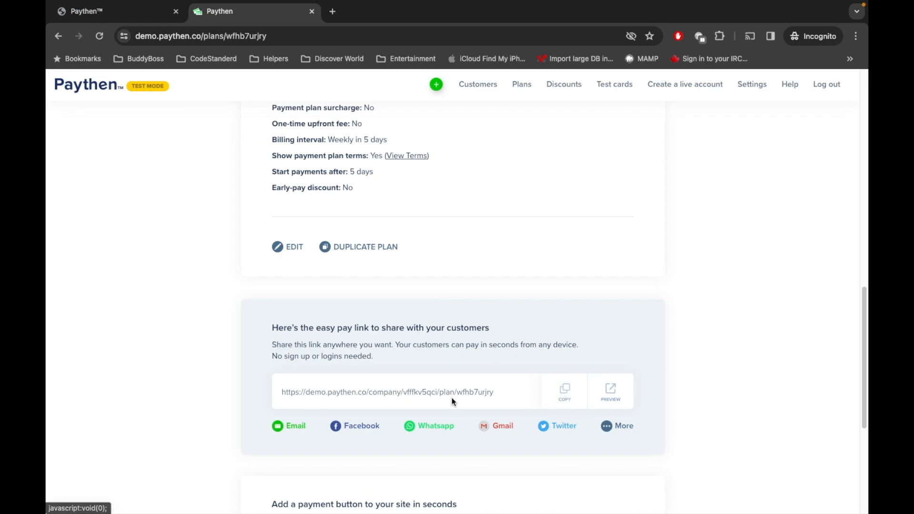
Step: Preview the My Bat plan's easy pay link and look over the customer payment page
double_click(375, 391)
left_click(374, 392)
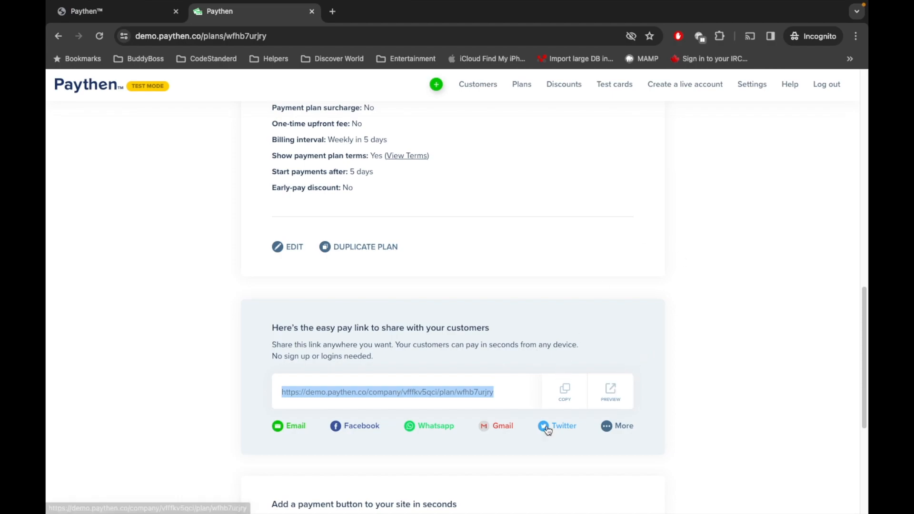
left_click(611, 389)
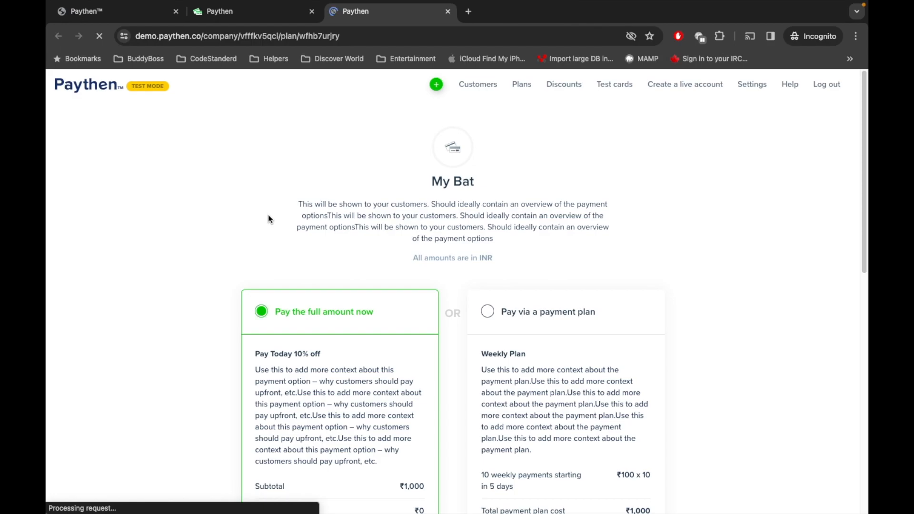
scroll(268, 218, "down", 3)
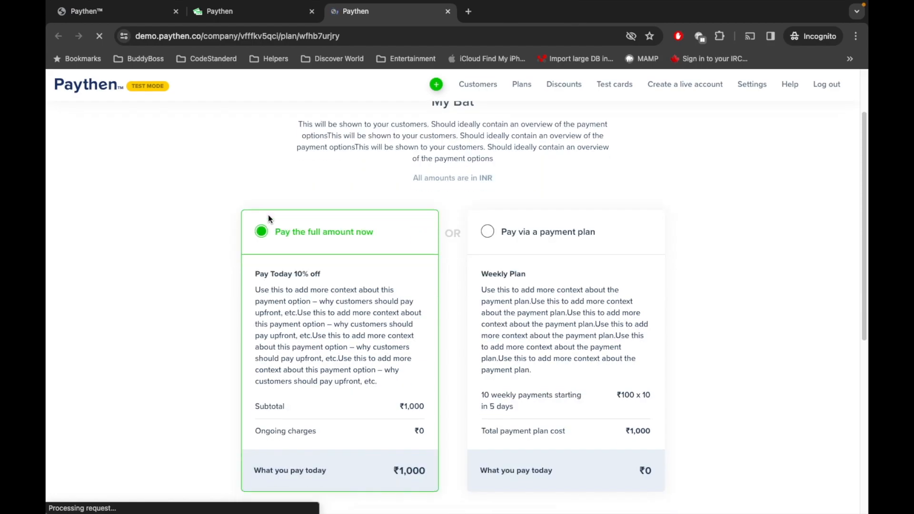
scroll(285, 174, "up", 3)
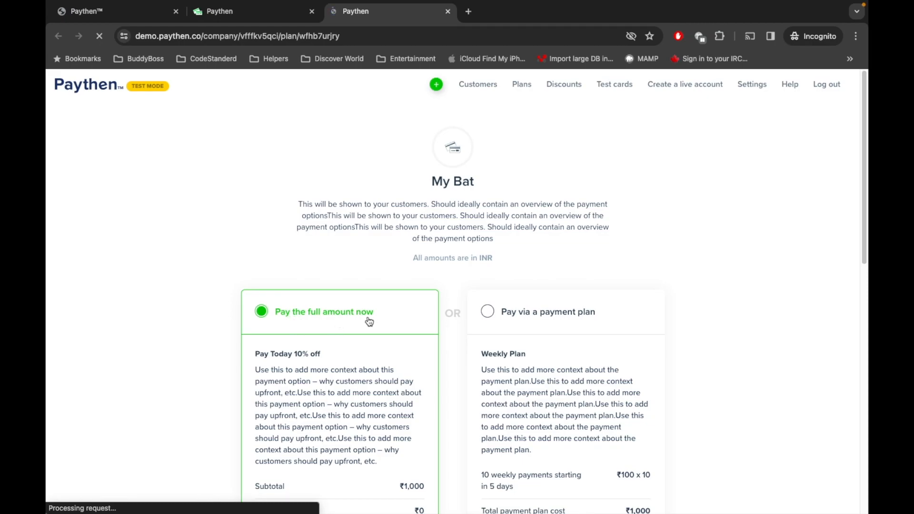
Step: Select the option to pay via a payment plan, and switch back to paying the full amount to compare the two
scroll(381, 316, "down", 2)
left_click(558, 265)
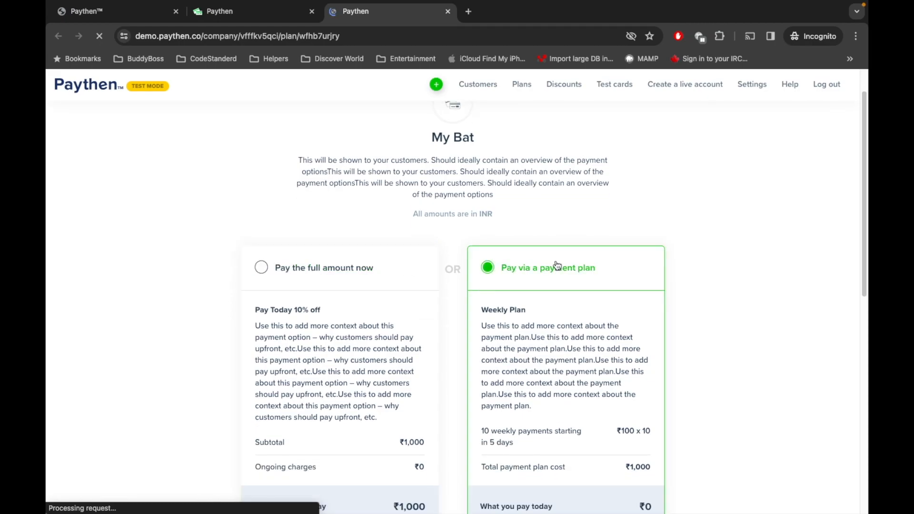
scroll(559, 247, "down", 3)
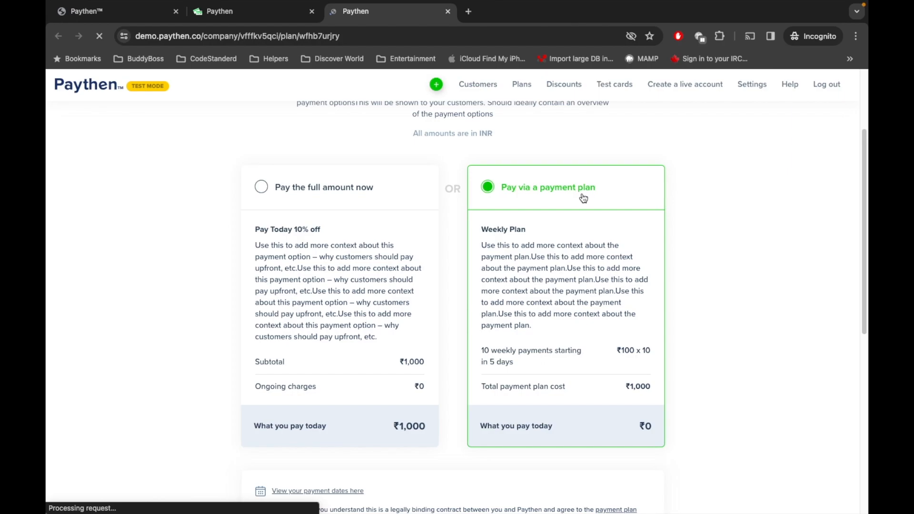
scroll(581, 198, "down", 1)
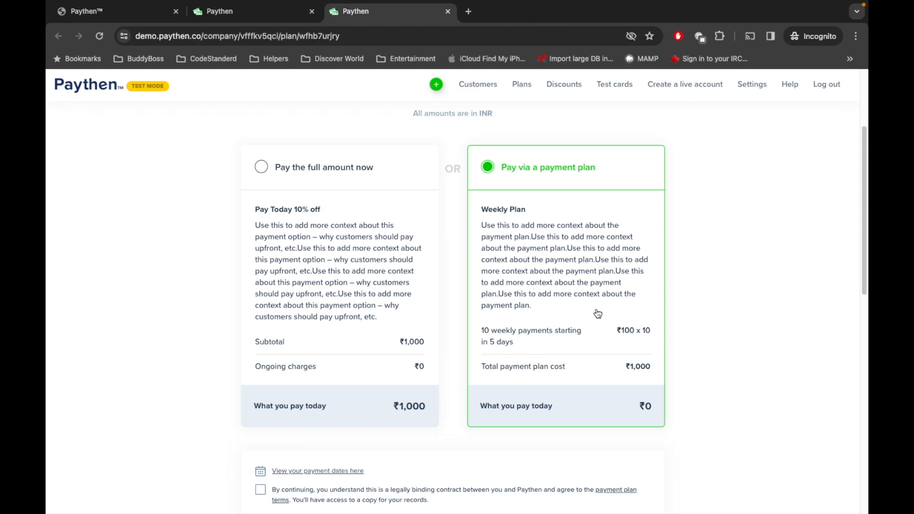
left_click(349, 293)
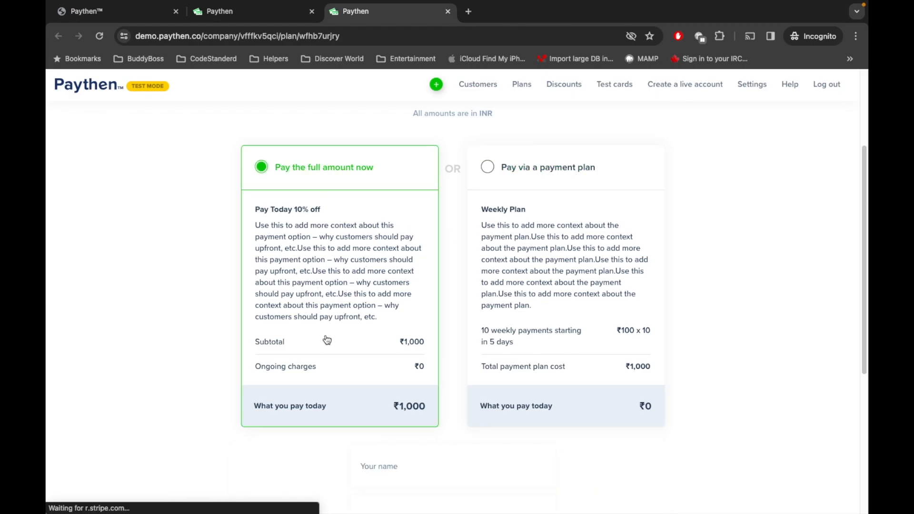
scroll(328, 198, "down", 2)
scroll(328, 199, "down", 3)
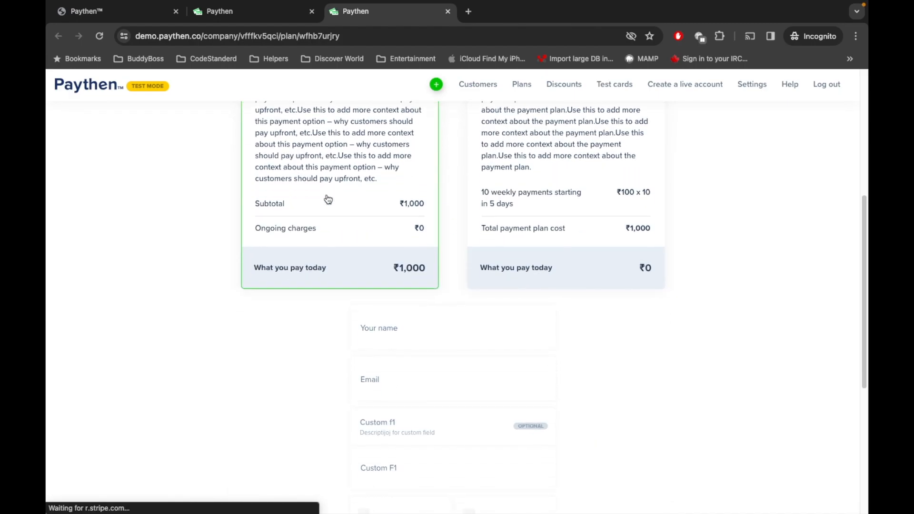
scroll(329, 199, "up", 3)
scroll(276, 175, "up", 1)
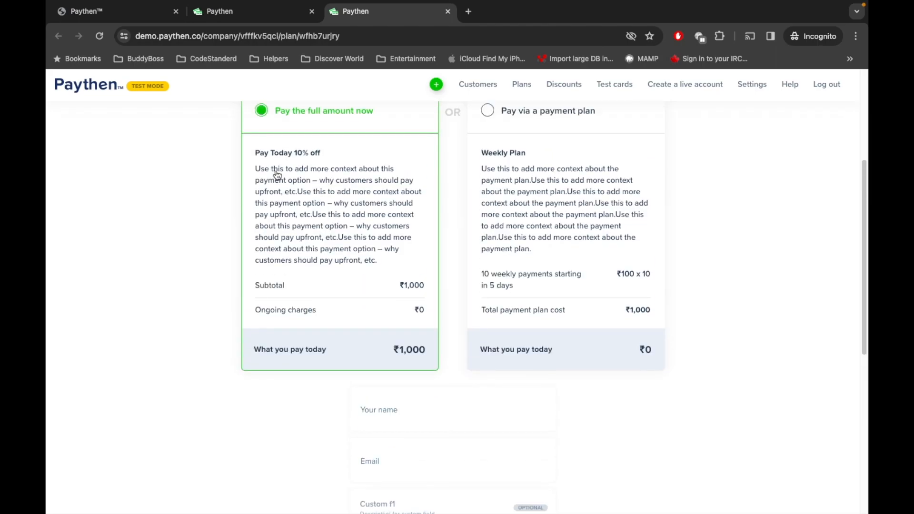
scroll(300, 239, "up", 2)
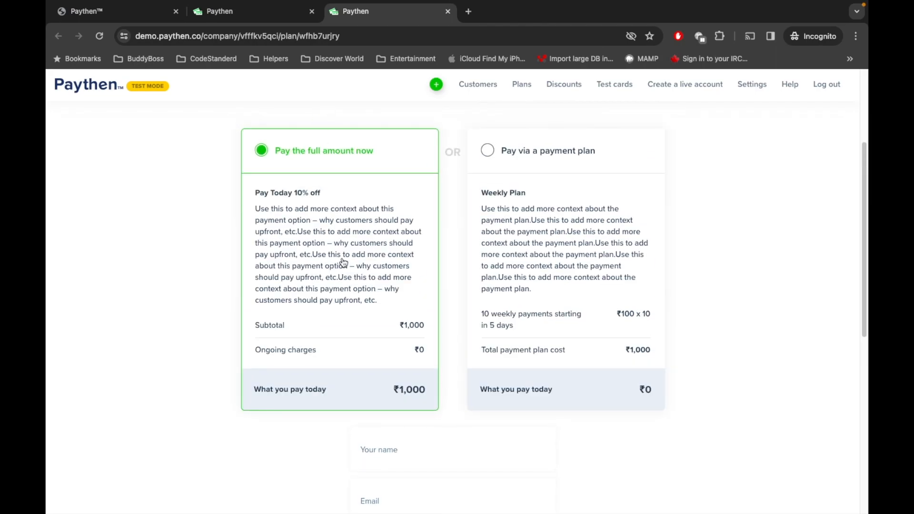
Step: Examine the customer payment form for My Bat, including the contact, custom, card and country fields
scroll(342, 262, "down", 5)
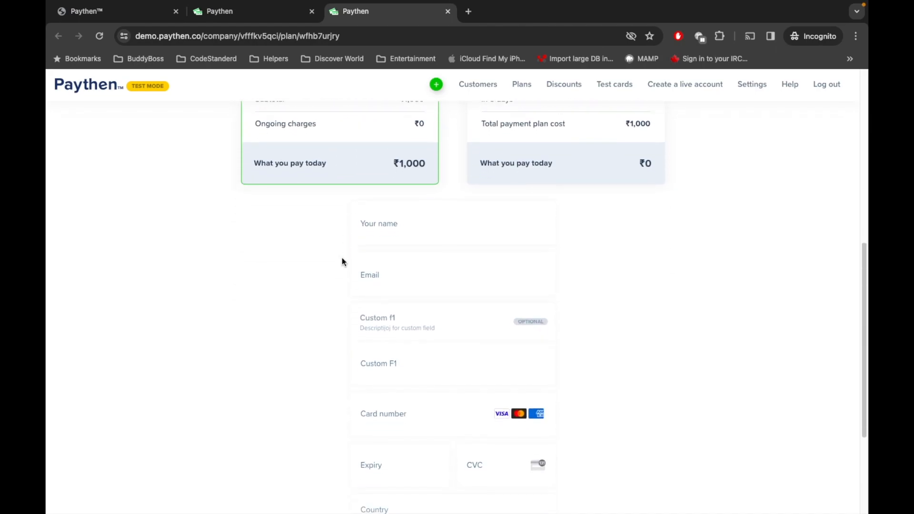
scroll(411, 216, "down", 1)
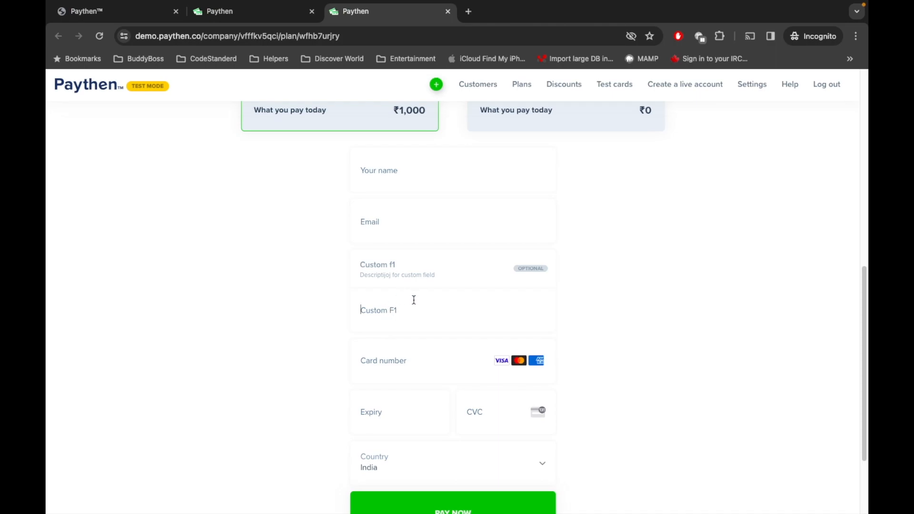
scroll(413, 300, "down", 1)
scroll(413, 300, "down", 1)
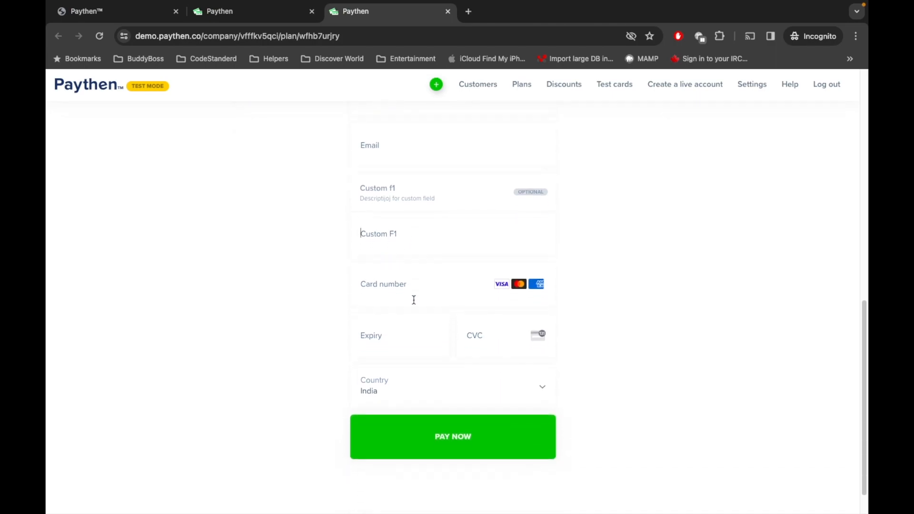
scroll(414, 300, "up", 2)
scroll(414, 300, "down", 3)
scroll(414, 299, "up", 3)
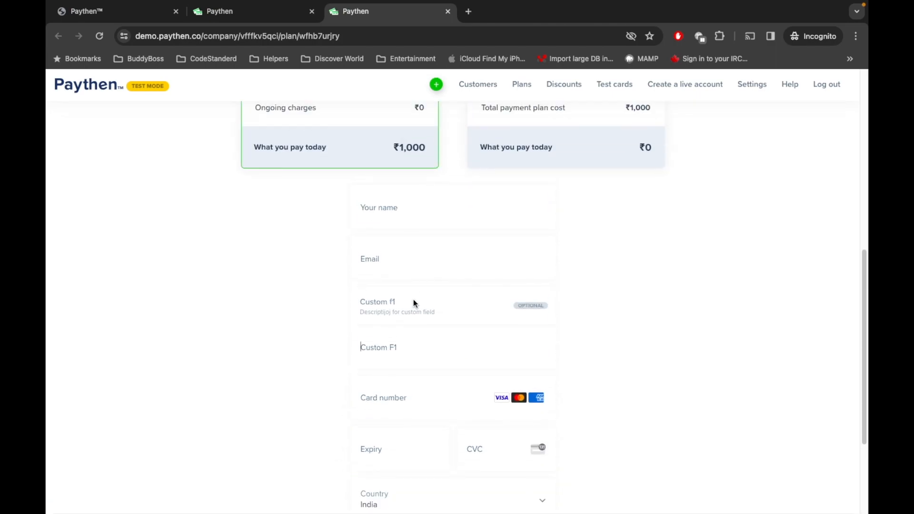
scroll(413, 431, "down", 2)
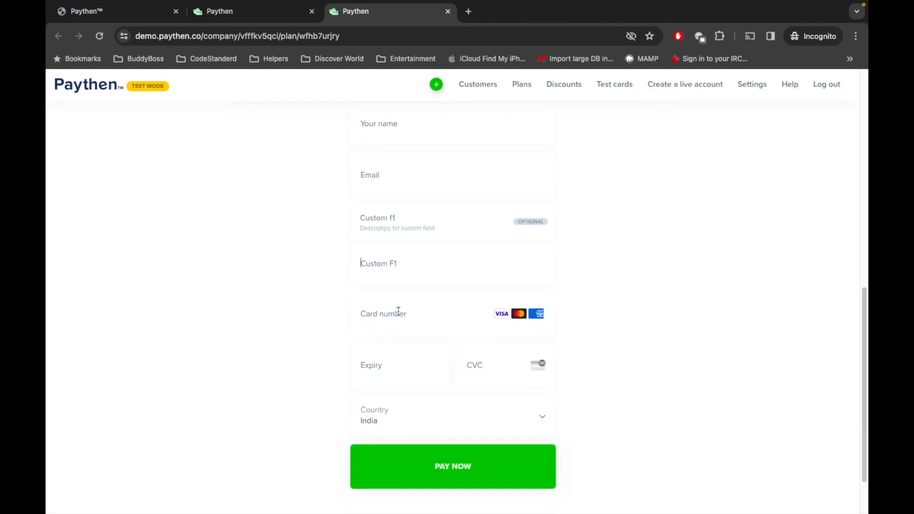
scroll(423, 353, "up", 1)
scroll(423, 353, "down", 1)
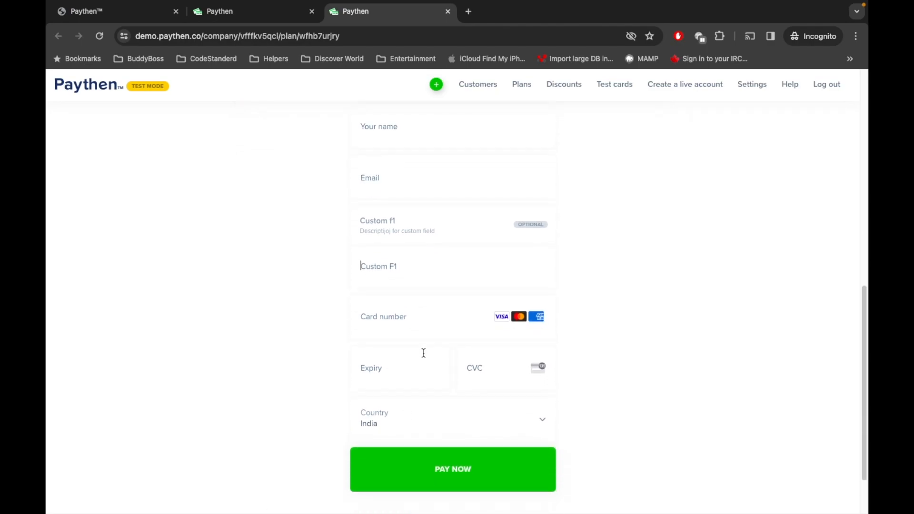
scroll(419, 316, "up", 10)
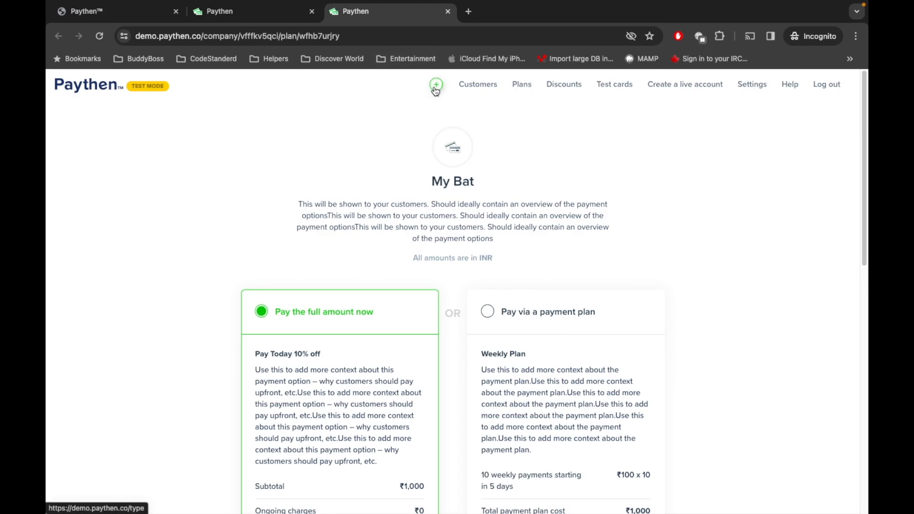
scroll(419, 240, "down", 10)
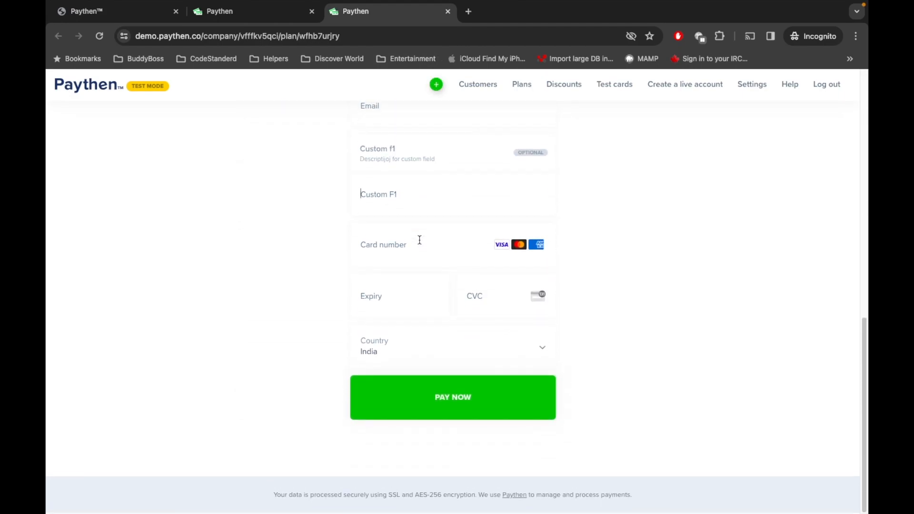
scroll(418, 238, "up", 10)
Step: Copy the easy pay link from the My Bat plan page and open it in a new browser tab
left_click(224, 15)
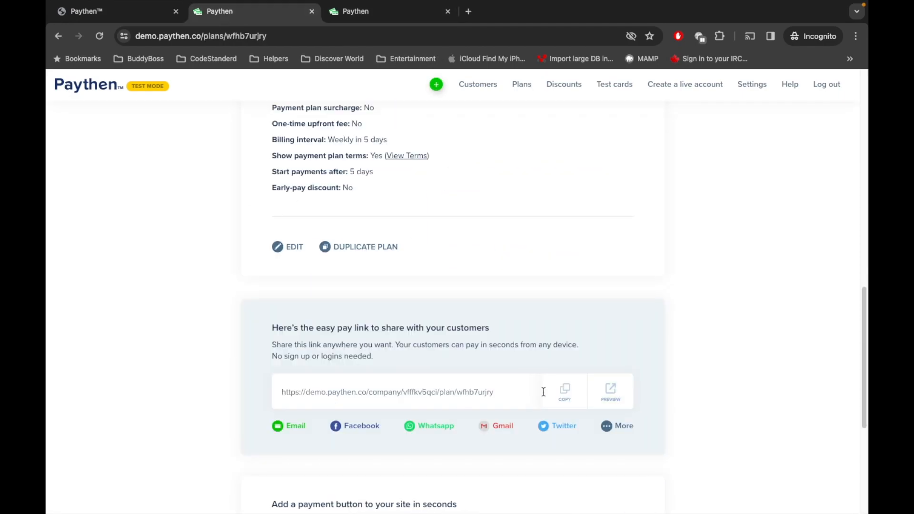
left_click(565, 397)
left_click(467, 14)
key("ctrl+v")
key("Return")
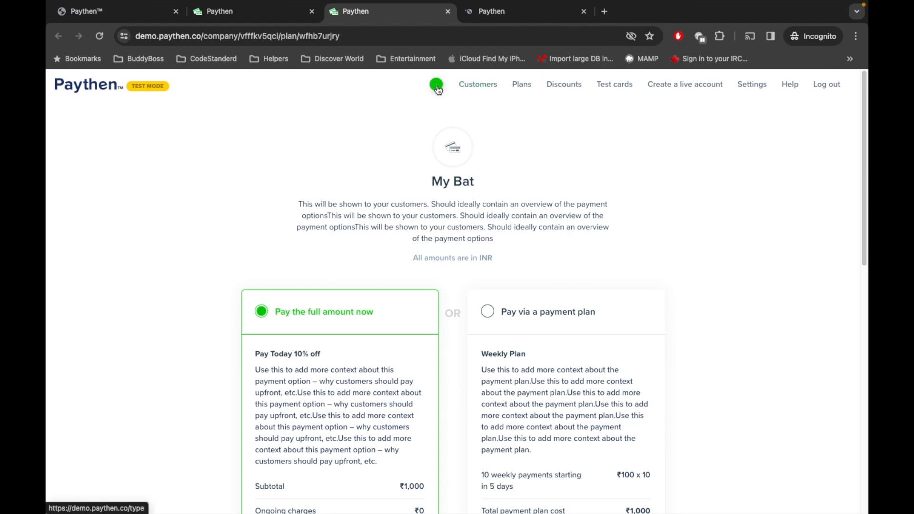
Step: Bring up the plan type choices, open the test cards help article, and highlight the Visa test card number there
left_click(437, 86)
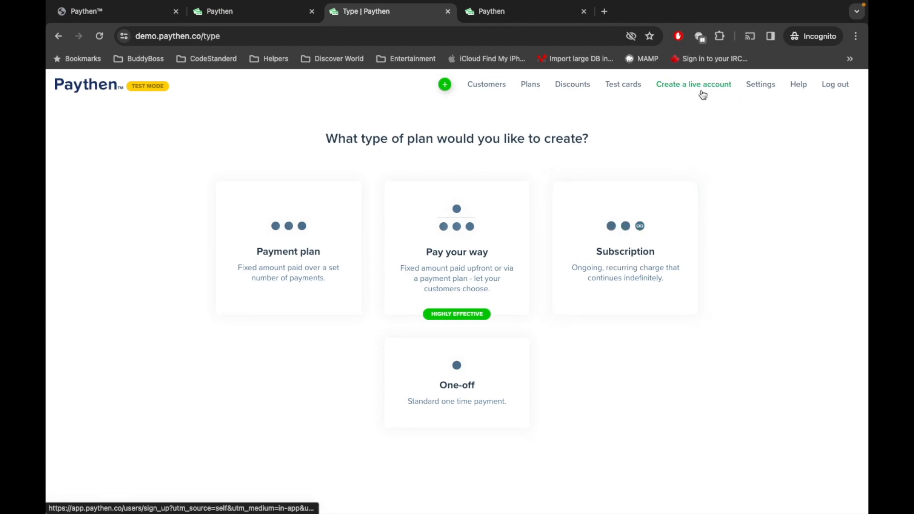
left_click(628, 84)
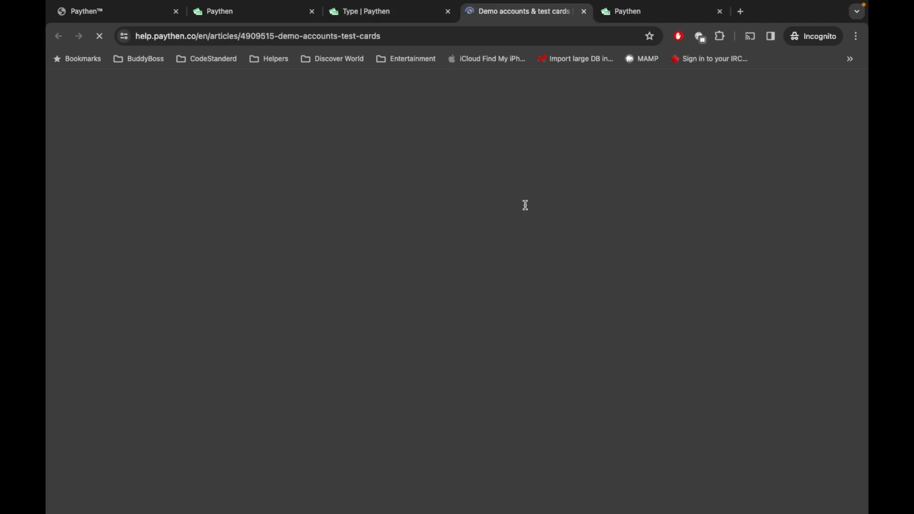
scroll(460, 280, "down", 1)
scroll(460, 280, "down", 2)
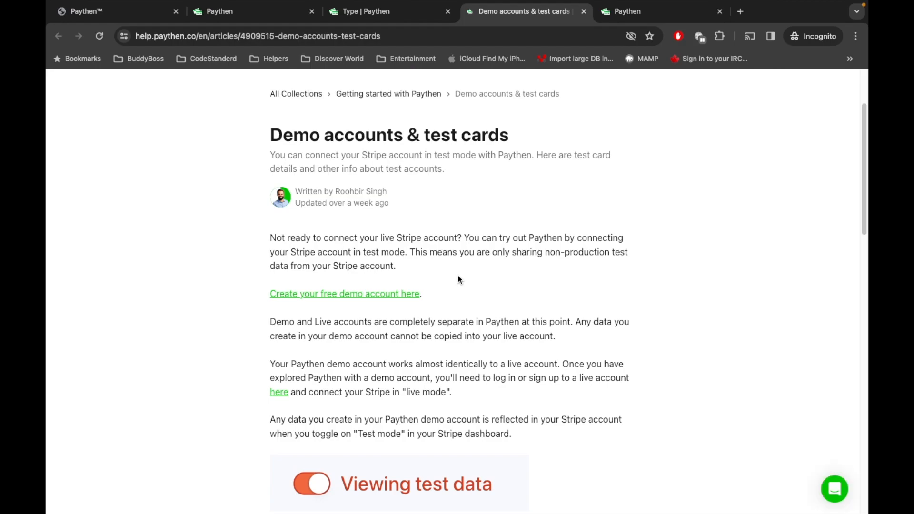
scroll(458, 279, "down", 7)
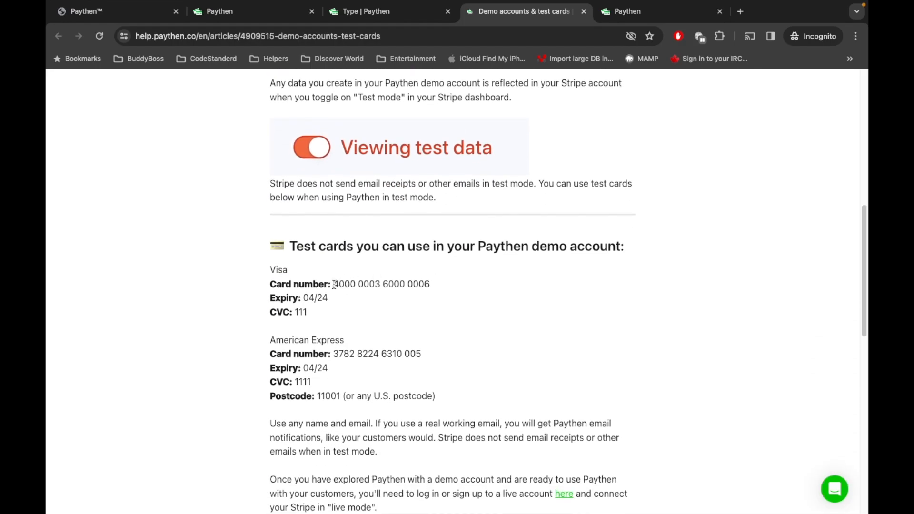
left_click_drag(333, 284, 452, 280)
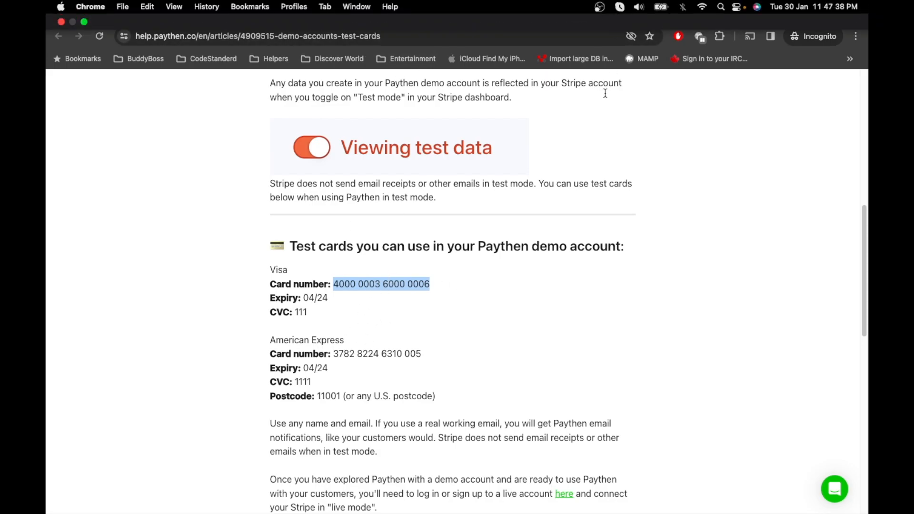
Step: Return to the My Bat payment page opened from the copied link and look through its payment form
left_click(653, 10)
scroll(458, 281, "down", 5)
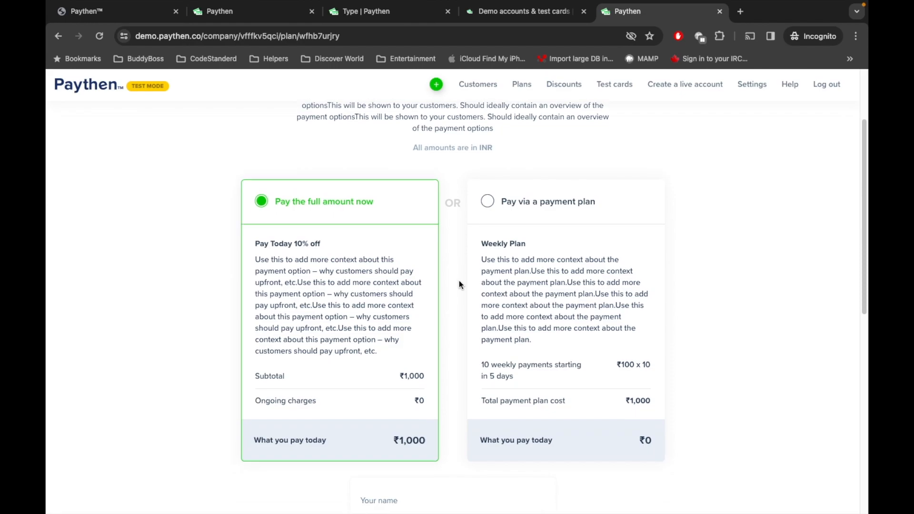
scroll(424, 439, "down", 3)
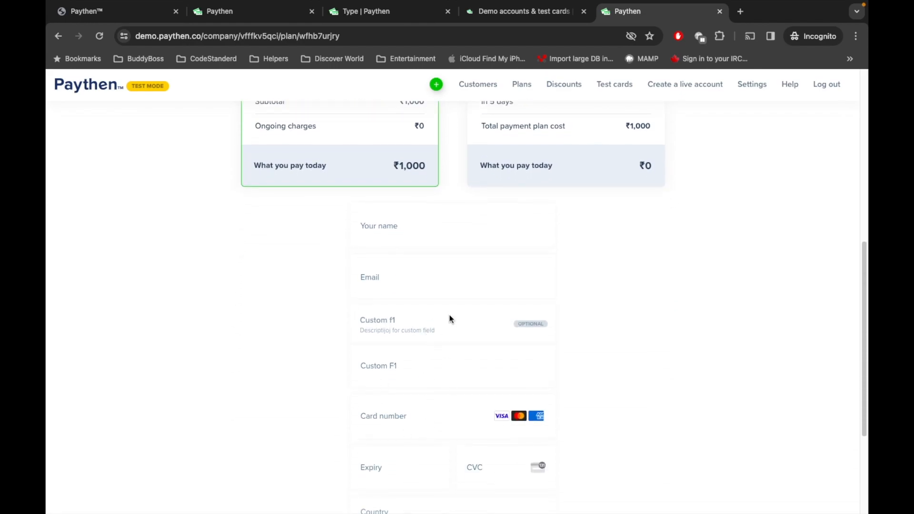
scroll(425, 391, "down", 2)
scroll(422, 393, "up", 8)
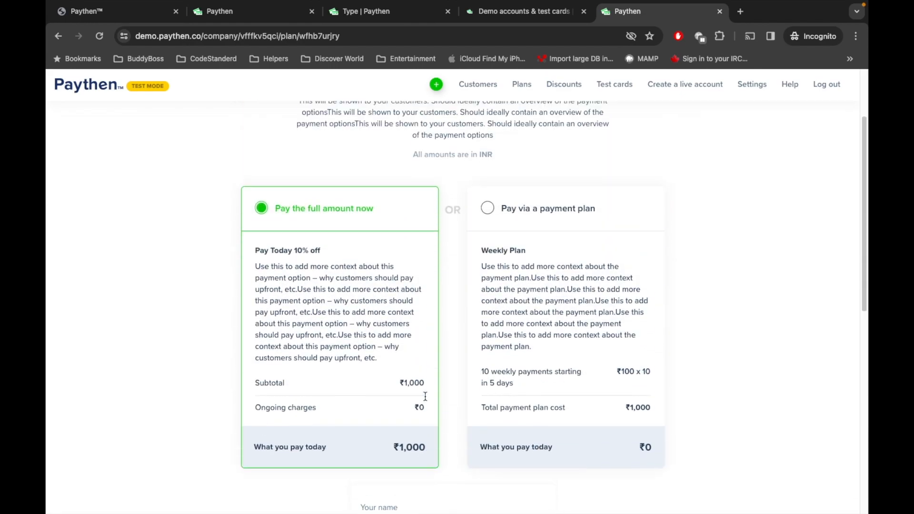
Step: Go back to the page for choosing a new plan's type and view the available types
left_click(483, 13)
left_click(390, 8)
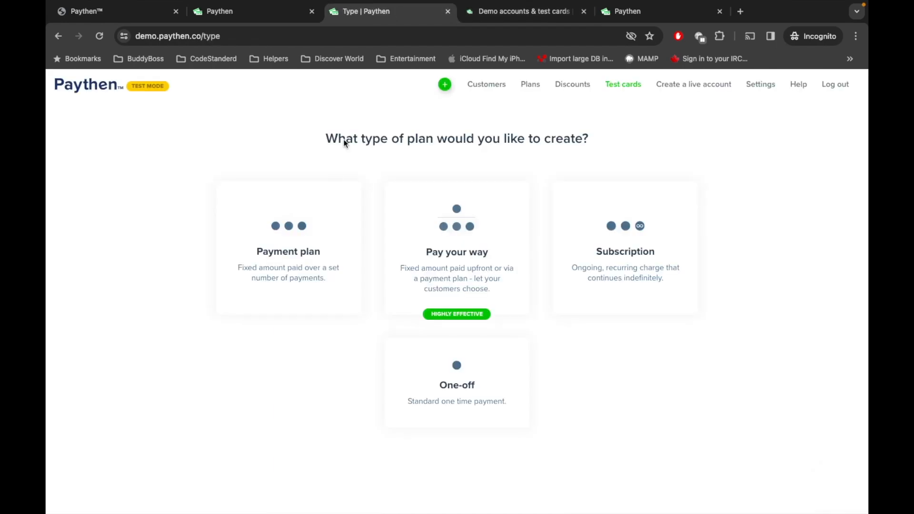
scroll(347, 329, "down", 1)
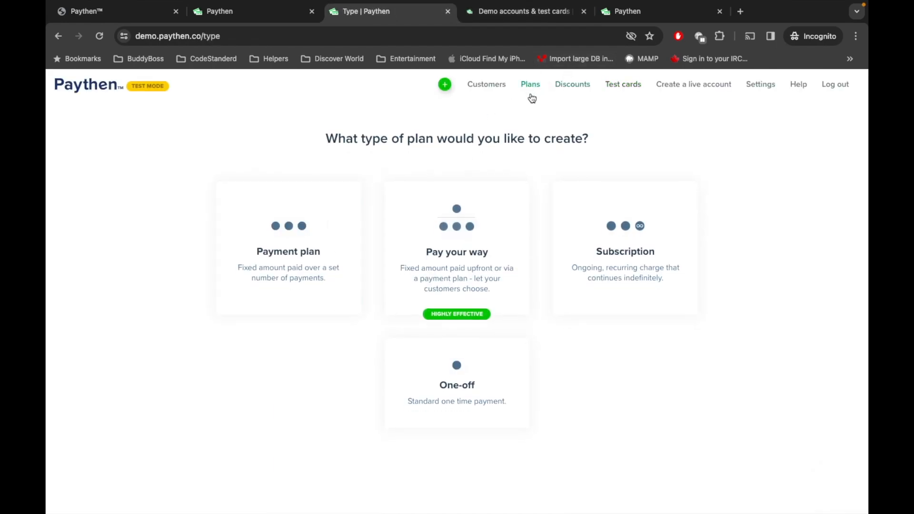